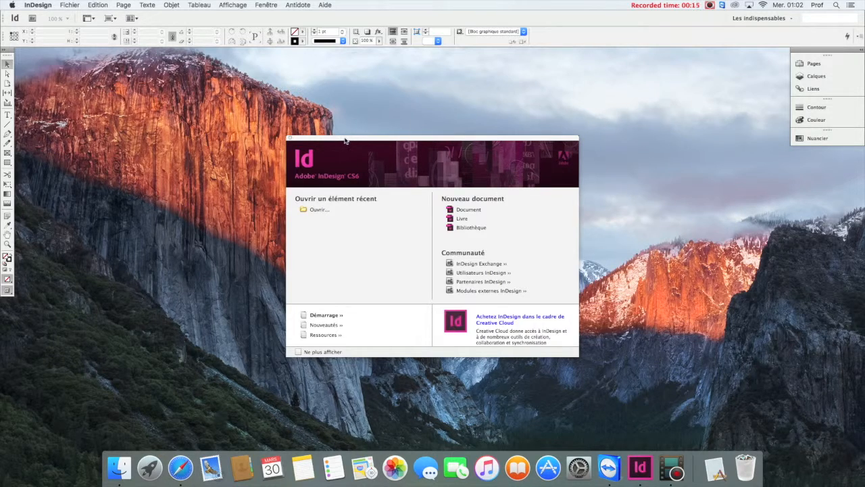
Step: Start a new print document and set its page format to Lettre
left_click_drag(346, 141, 323, 67)
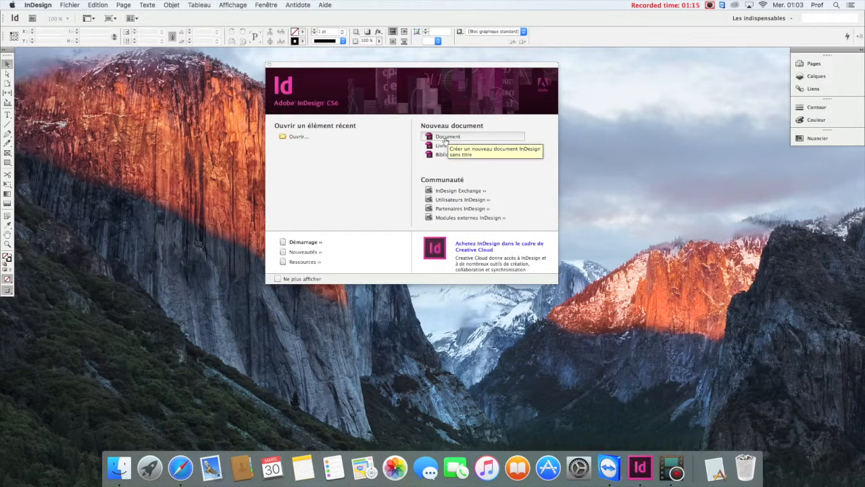
left_click(445, 139)
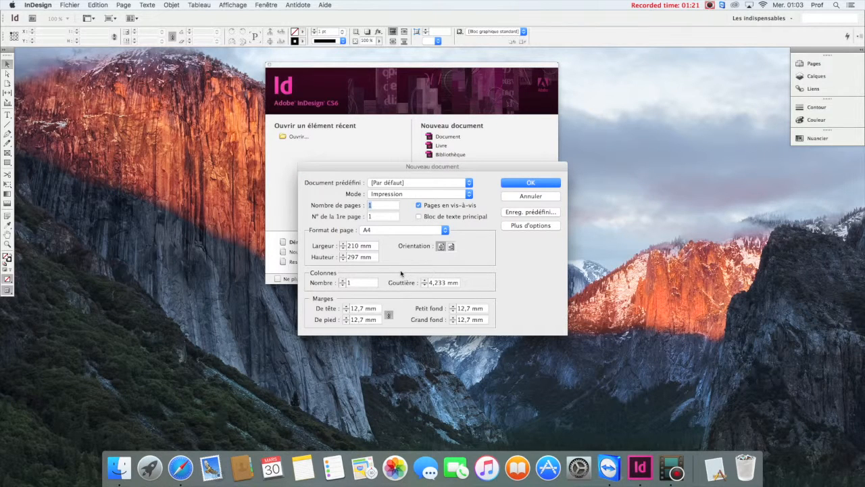
left_click(407, 232)
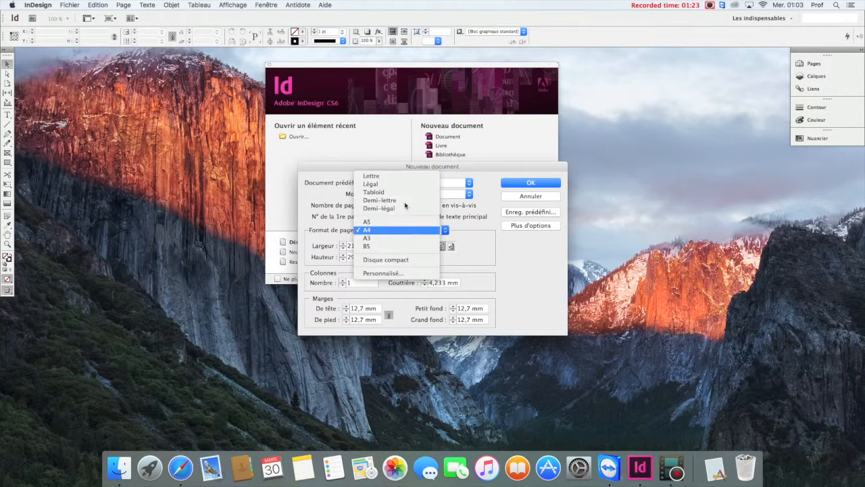
left_click(405, 178)
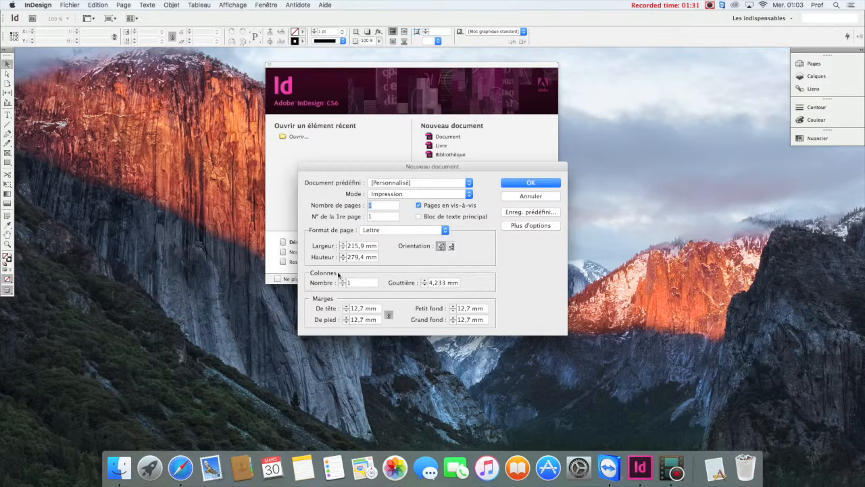
Step: Turn off facing pages (Pages en vis-à-vis) for the new document and create it
left_click(437, 207)
left_click(444, 206)
left_click(443, 206)
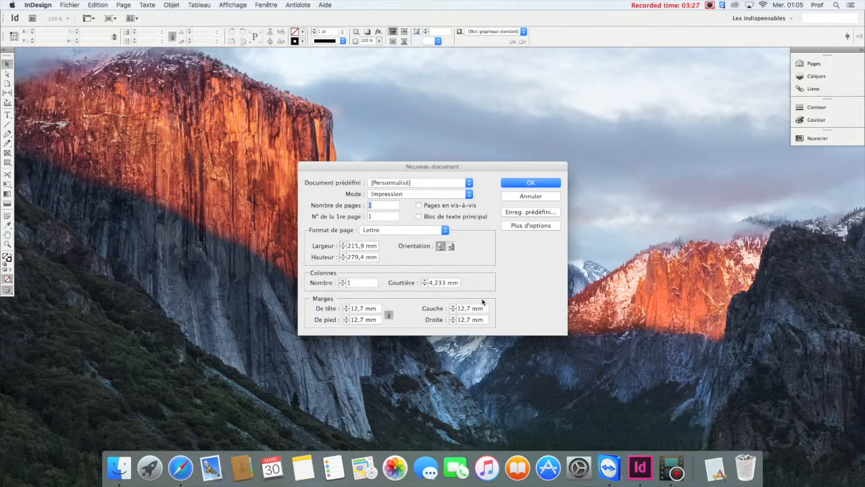
key("Return")
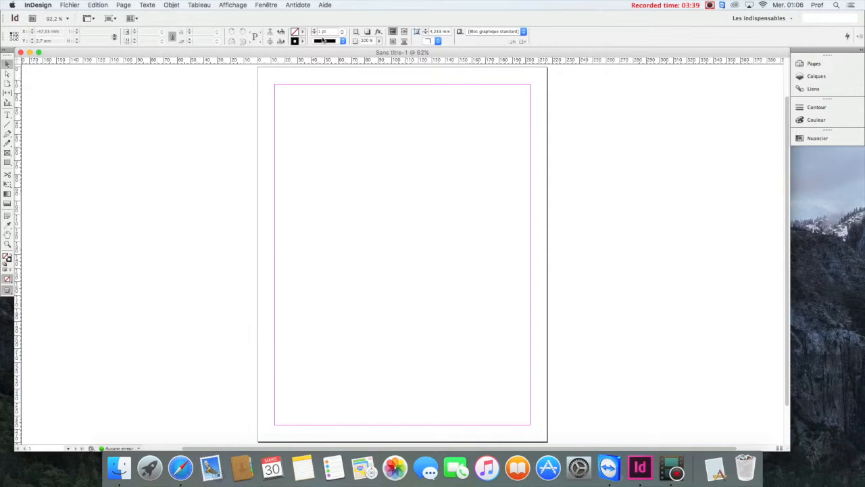
left_click(764, 18)
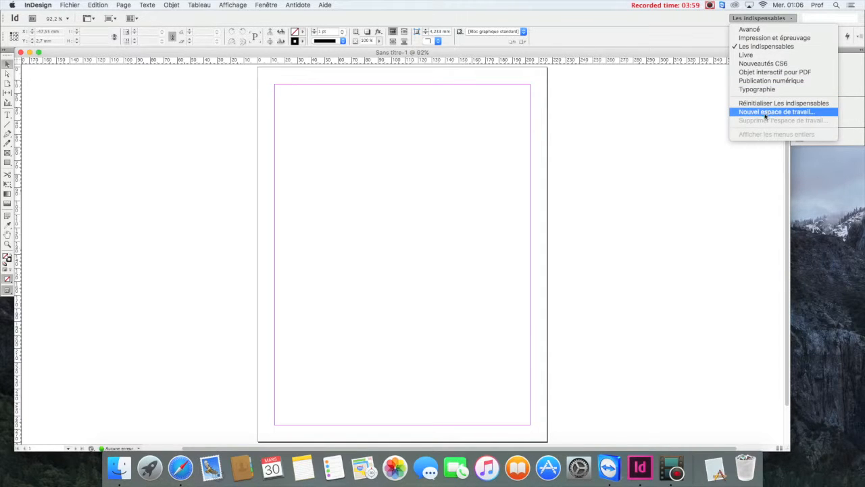
left_click(688, 143)
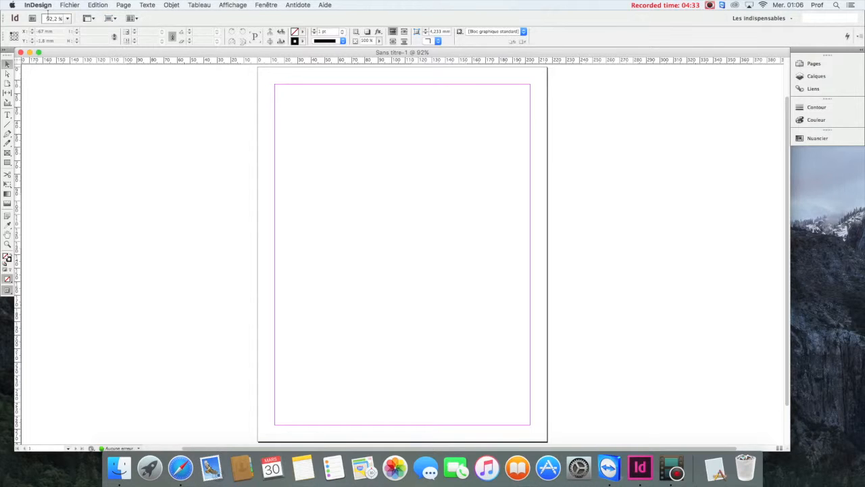
Step: Review the Interface and Grilles preferences, including the baseline grid's colour choices, start position and increment
left_click(38, 5)
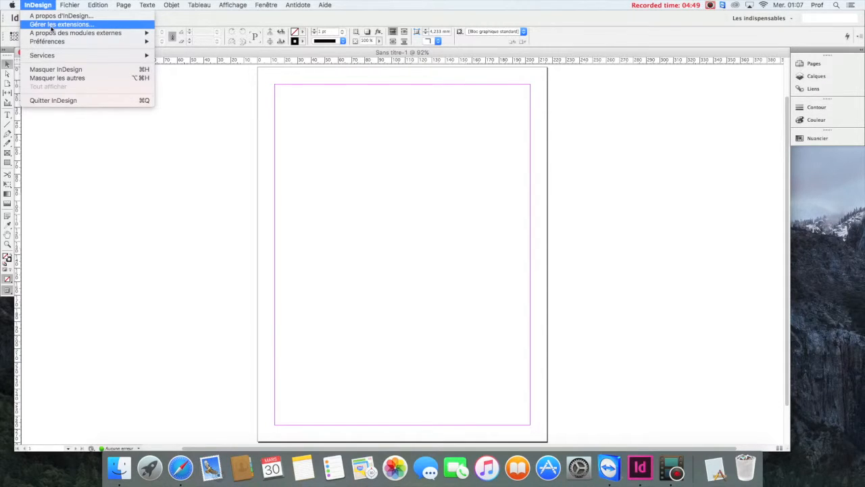
mouse_move(52, 40)
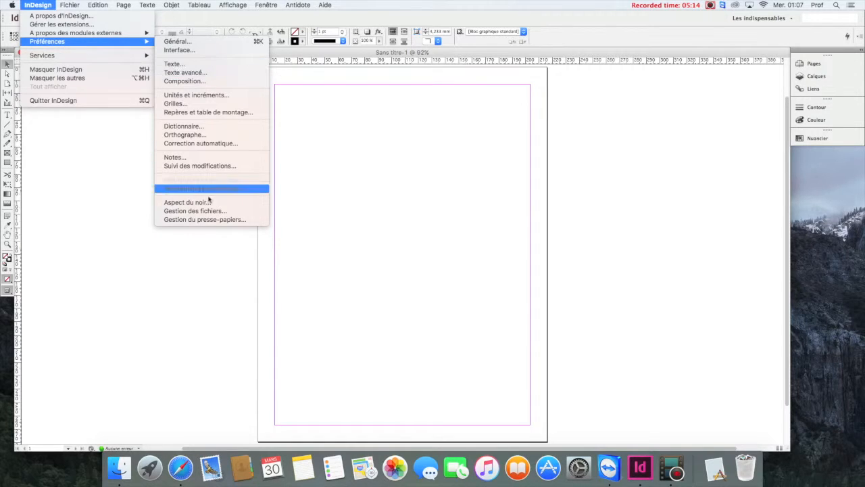
left_click(184, 53)
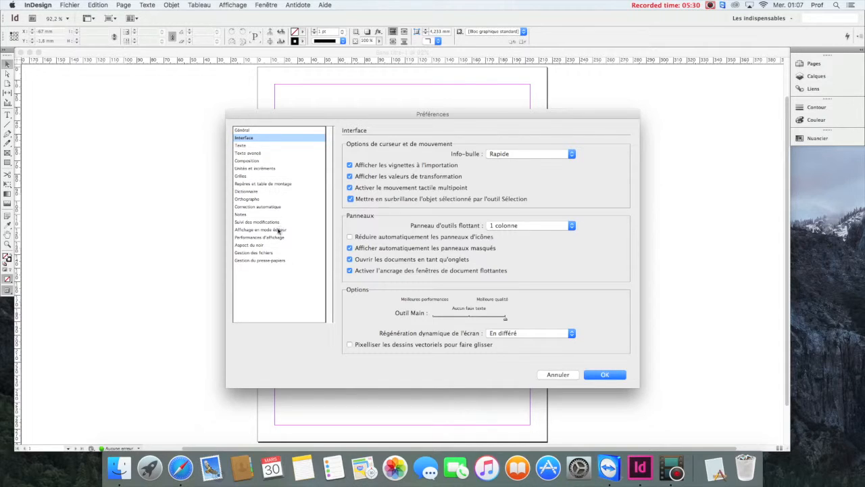
left_click(269, 176)
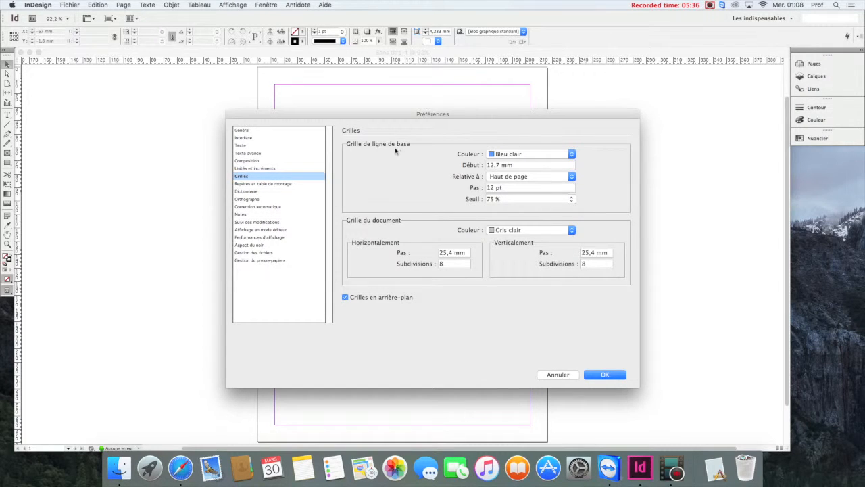
left_click(553, 156)
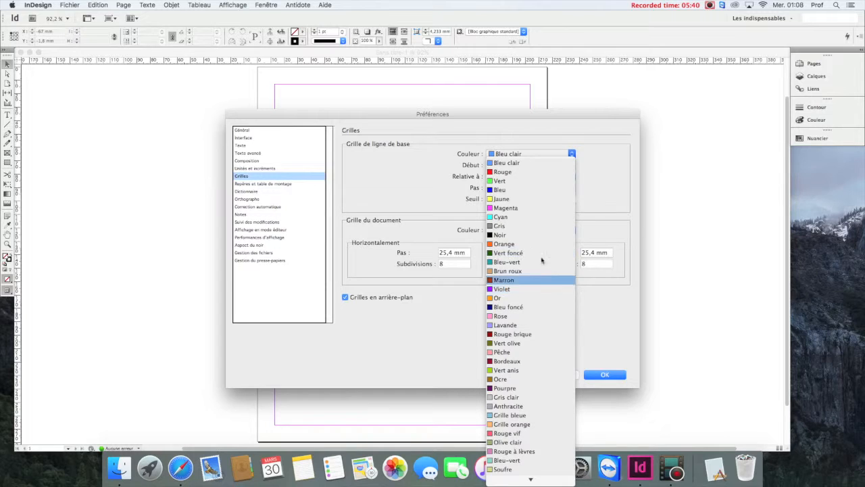
left_click(435, 218)
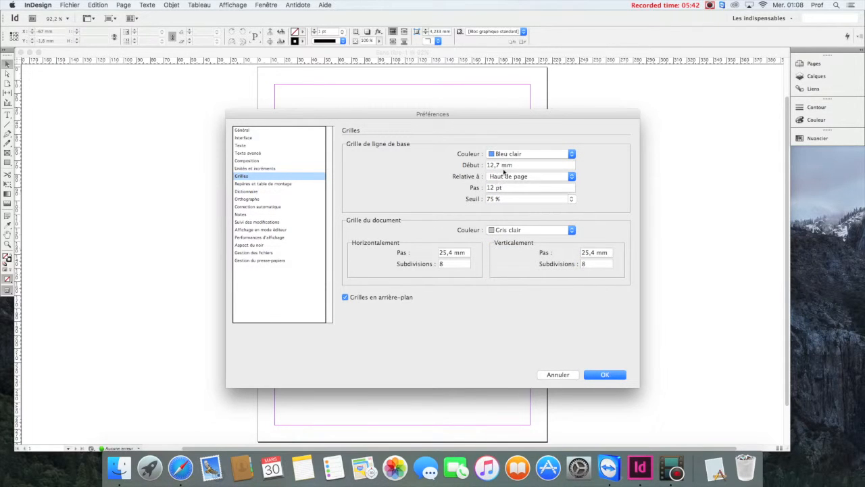
triple_click(494, 166)
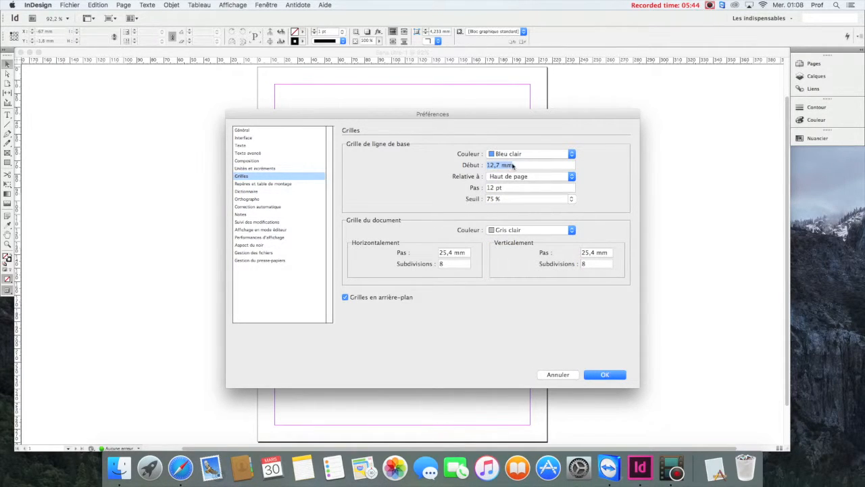
left_click(519, 189)
left_click(601, 375)
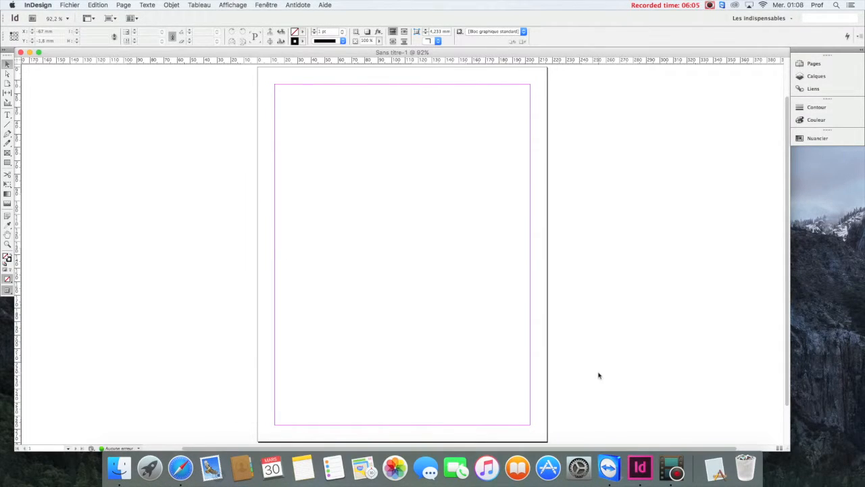
left_click(50, 4)
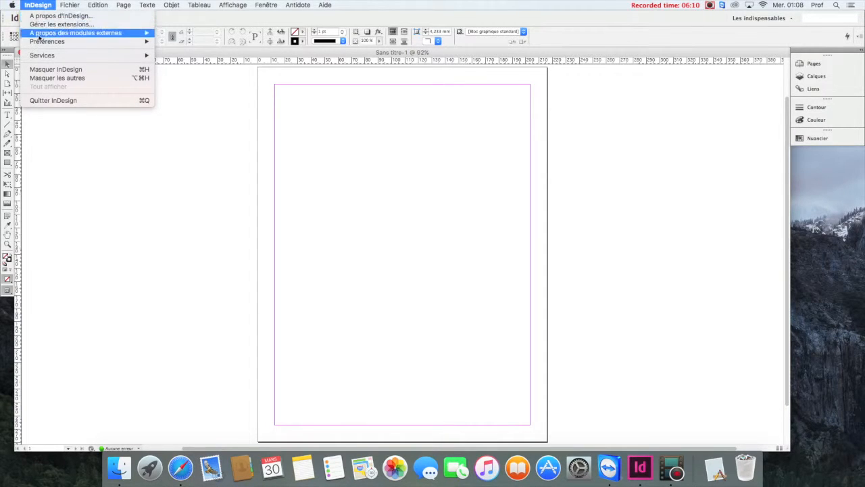
mouse_move(39, 42)
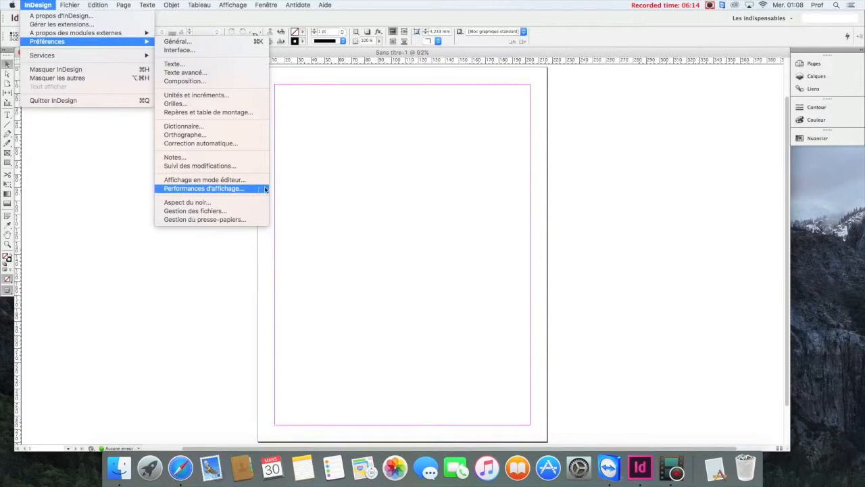
left_click(301, 191)
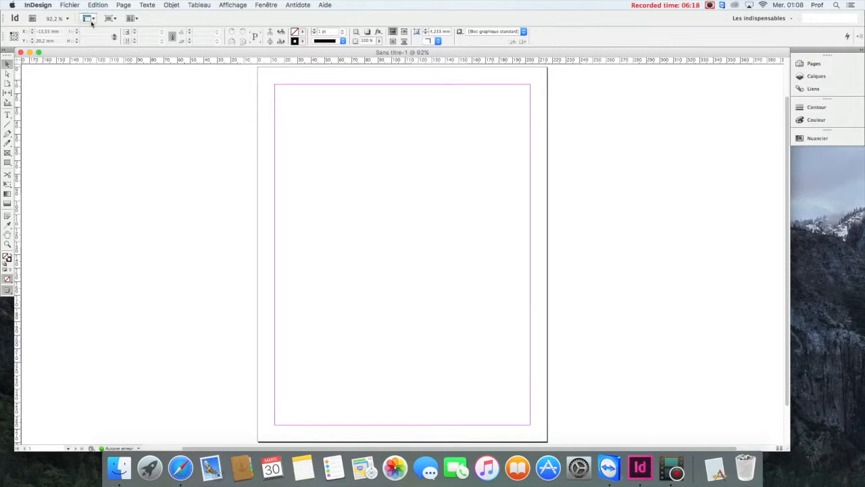
left_click(65, 6)
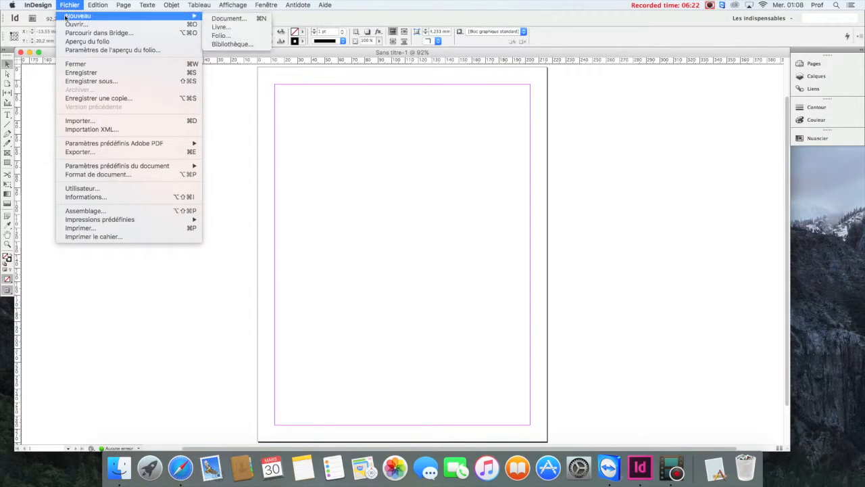
mouse_move(163, 21)
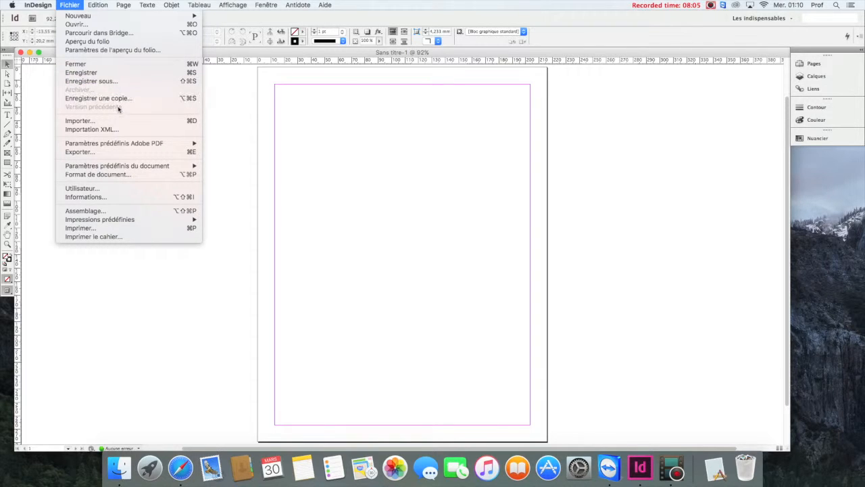
mouse_move(132, 144)
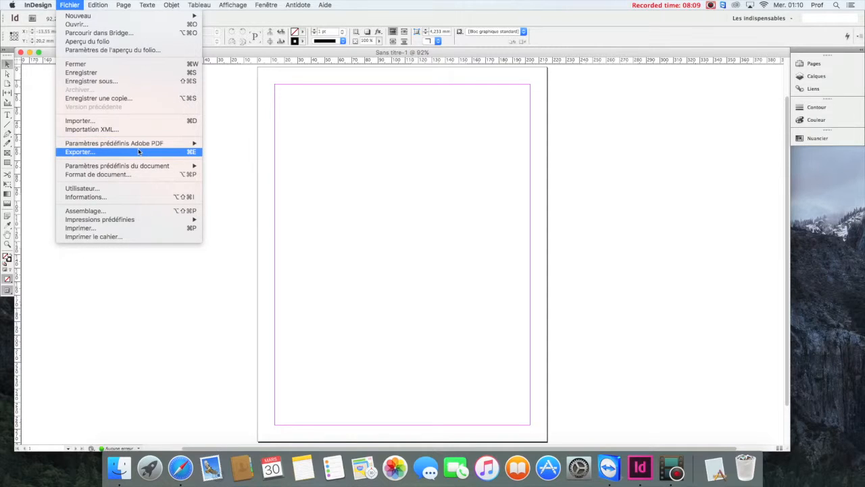
mouse_move(141, 166)
mouse_move(141, 170)
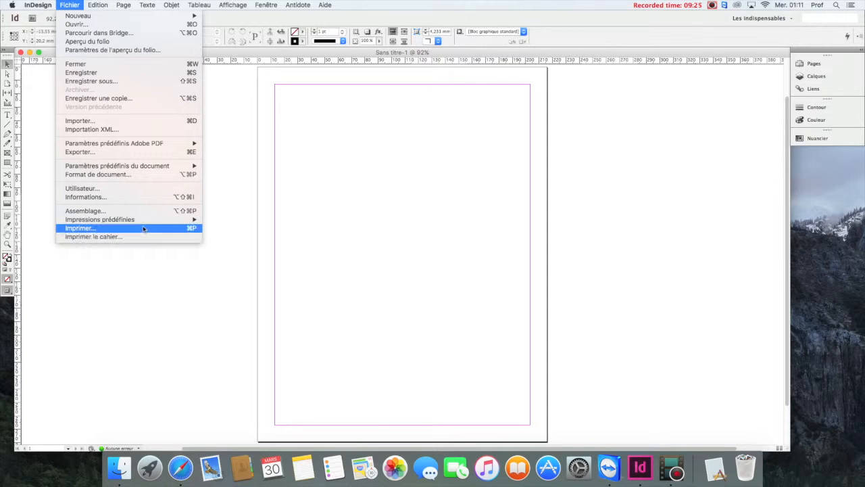
mouse_move(141, 221)
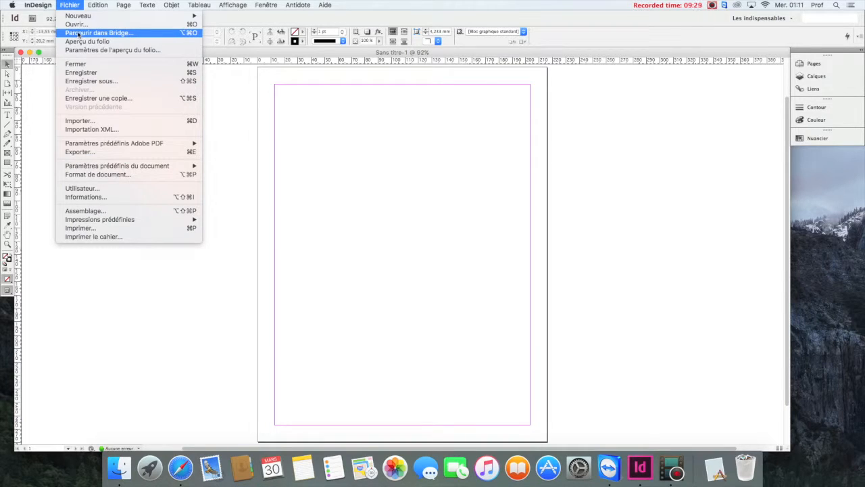
mouse_move(93, 8)
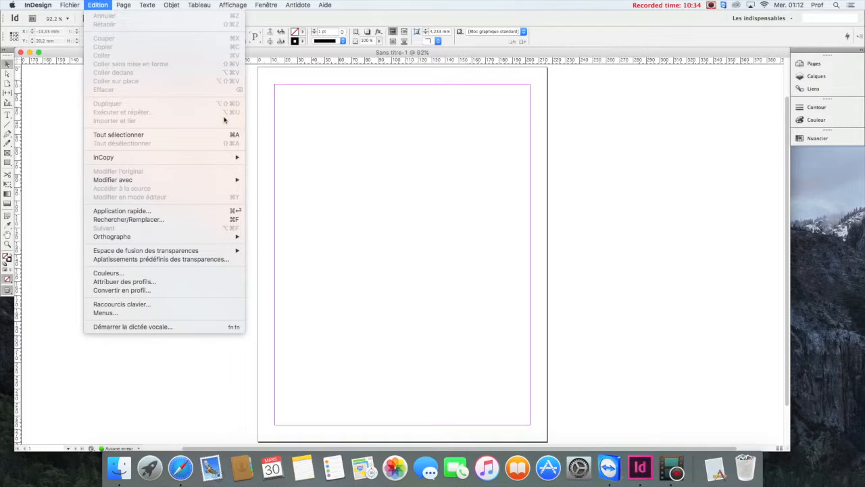
mouse_move(216, 160)
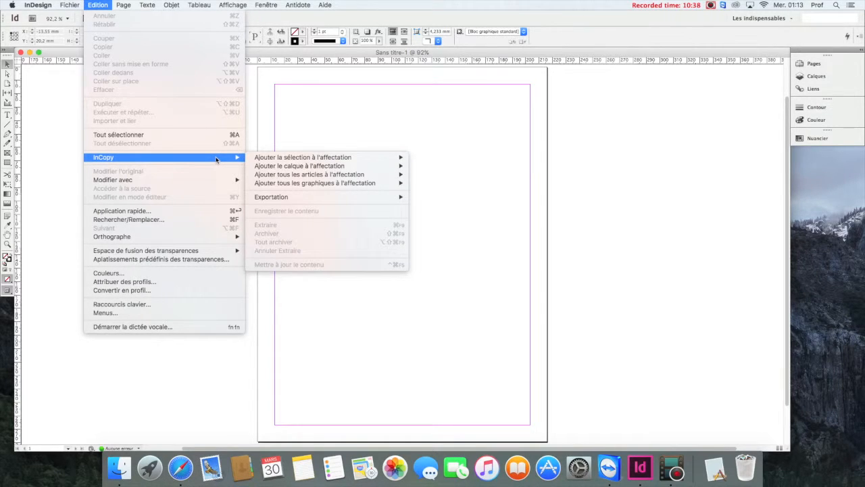
mouse_move(210, 182)
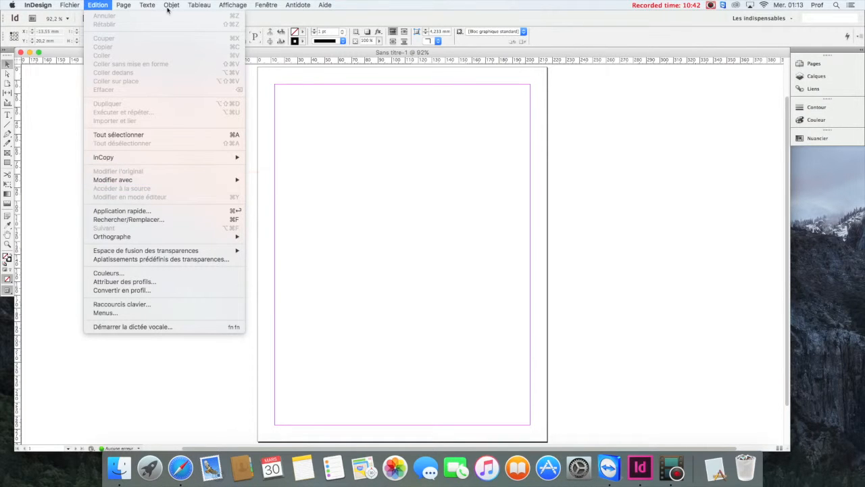
mouse_move(127, 6)
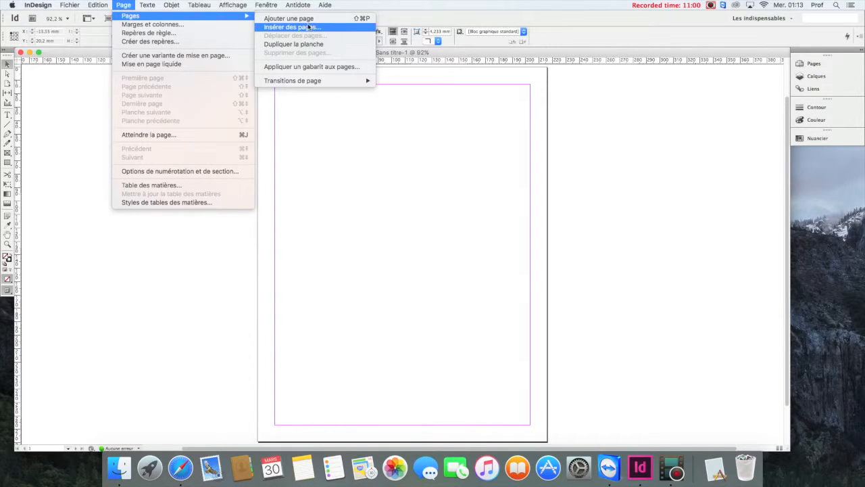
left_click(313, 30)
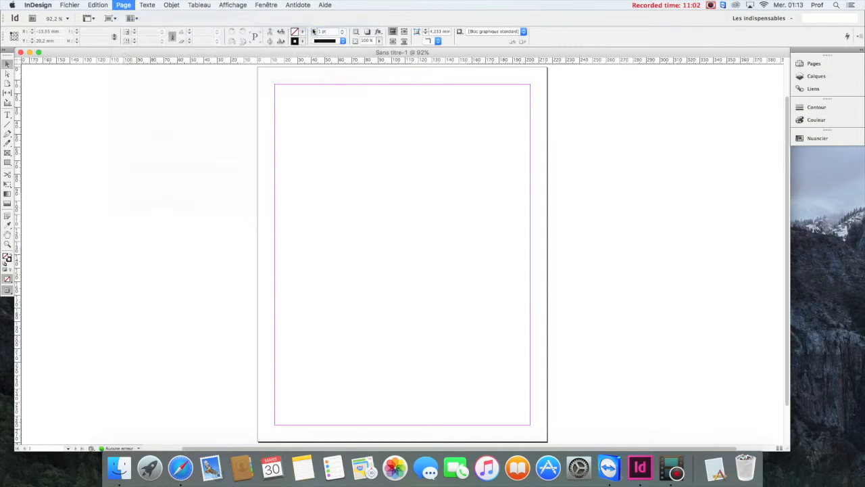
left_click(513, 254)
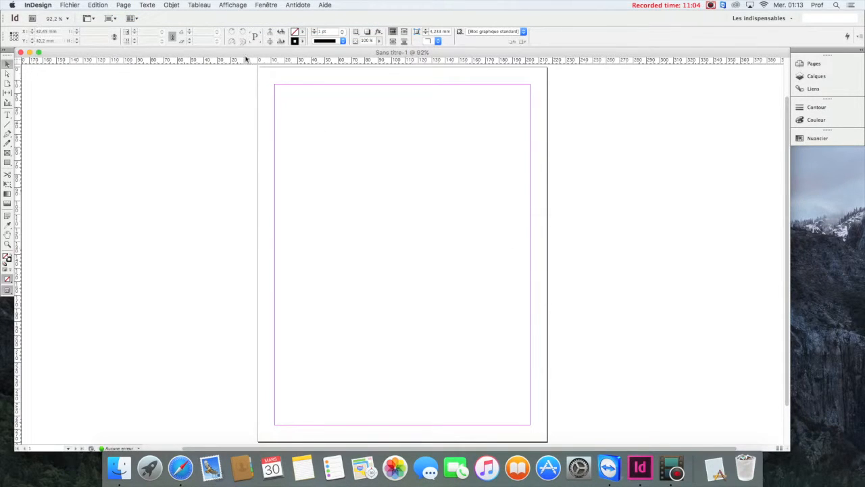
Step: Set up page guides with 4 rows and 3 columns and turn on their preview
left_click(167, 6)
mouse_move(159, 5)
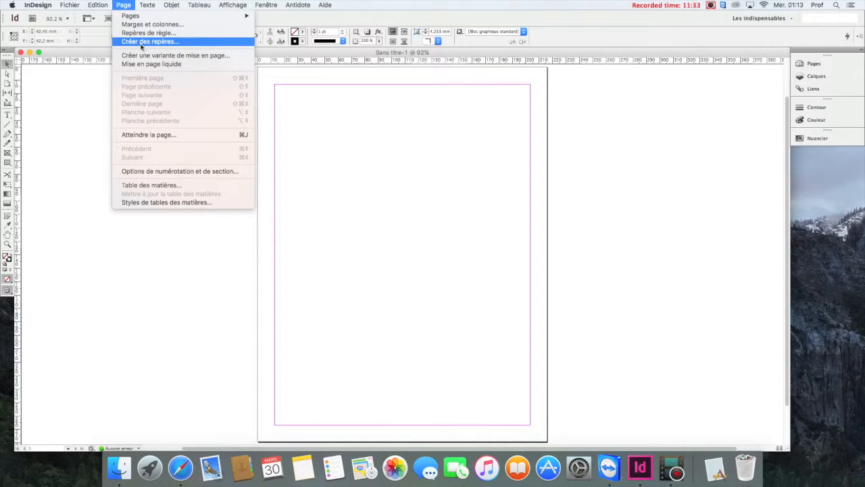
left_click(141, 42)
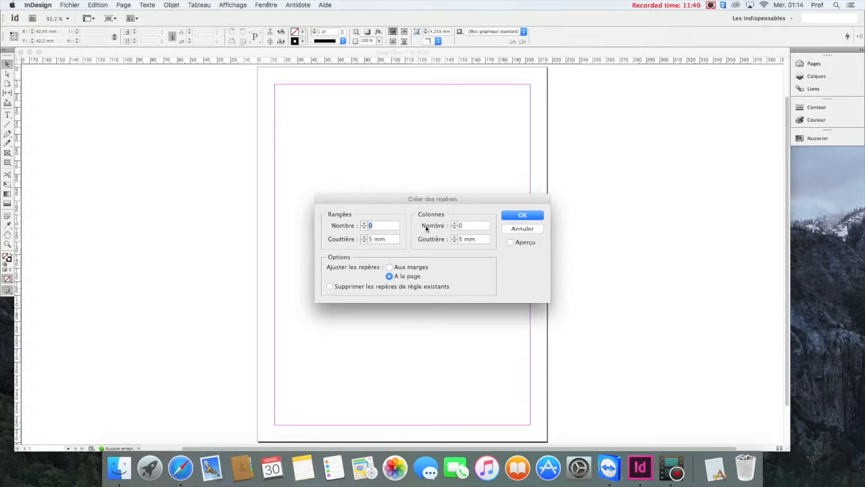
left_click(365, 223)
left_click(365, 224)
left_click(365, 224)
left_click(455, 223)
left_click(511, 242)
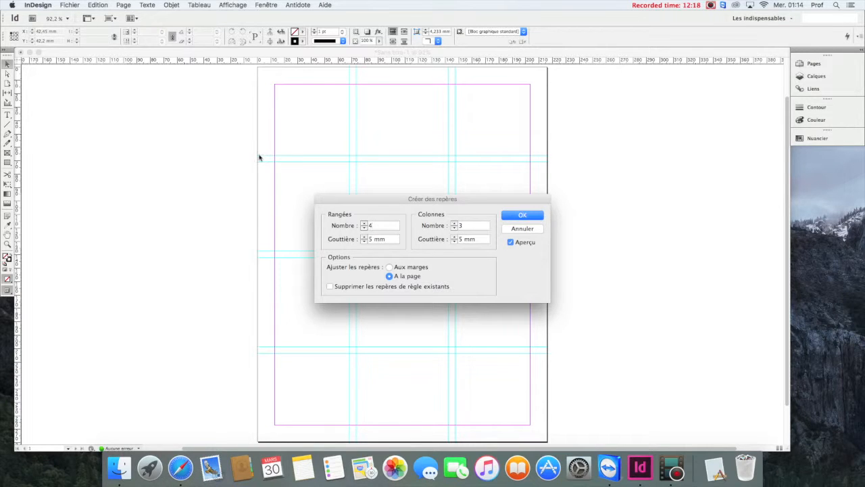
Step: Compare fitting the guides to the margins and to the page, and create them fitted to the page (A la page)
left_click(402, 269)
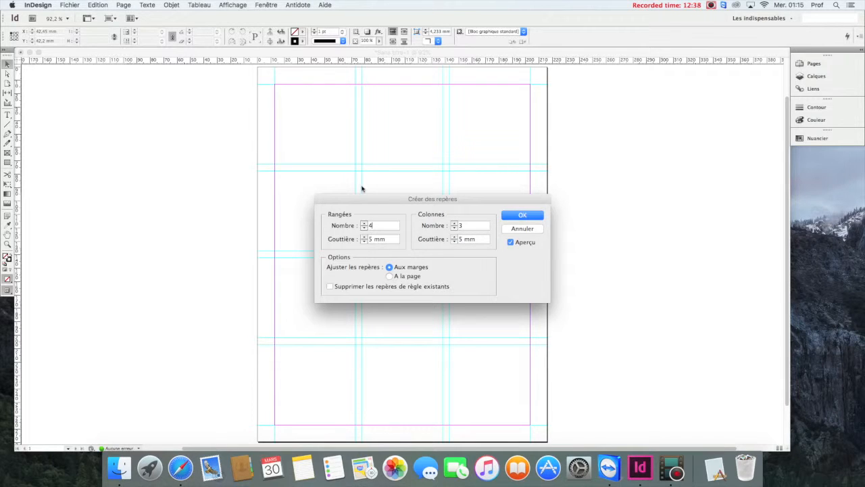
left_click(410, 278)
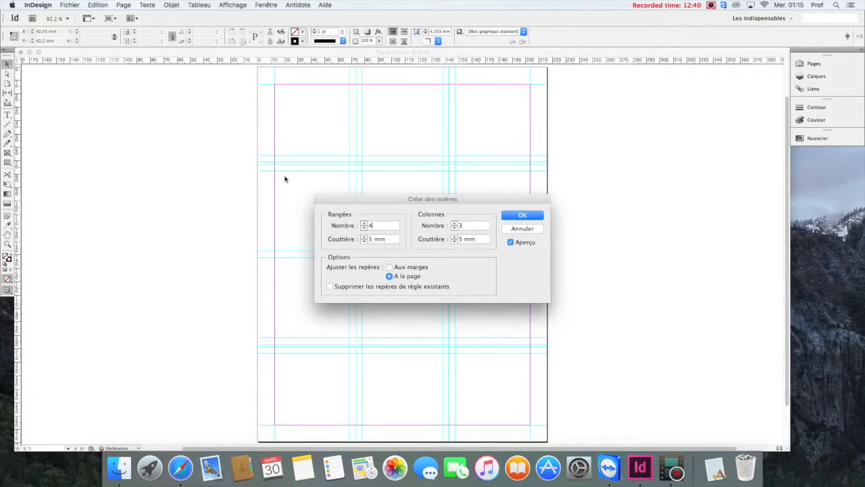
left_click(417, 267)
left_click(412, 277)
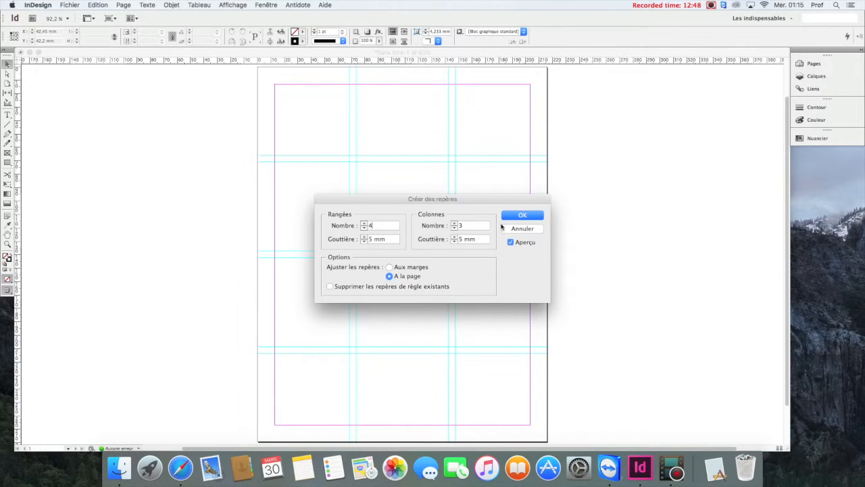
left_click(525, 215)
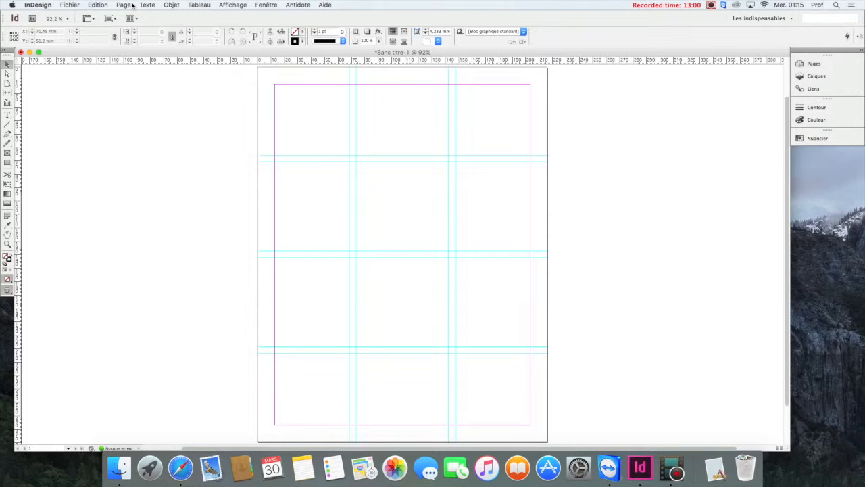
Step: Set the ruler guides' view threshold (Seuil) to 200 %, keeping their colour Cyan
left_click(120, 4)
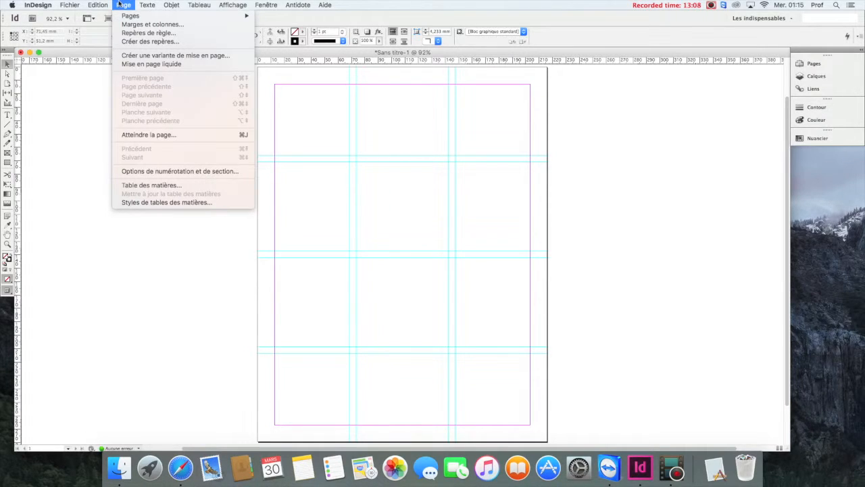
left_click(137, 34)
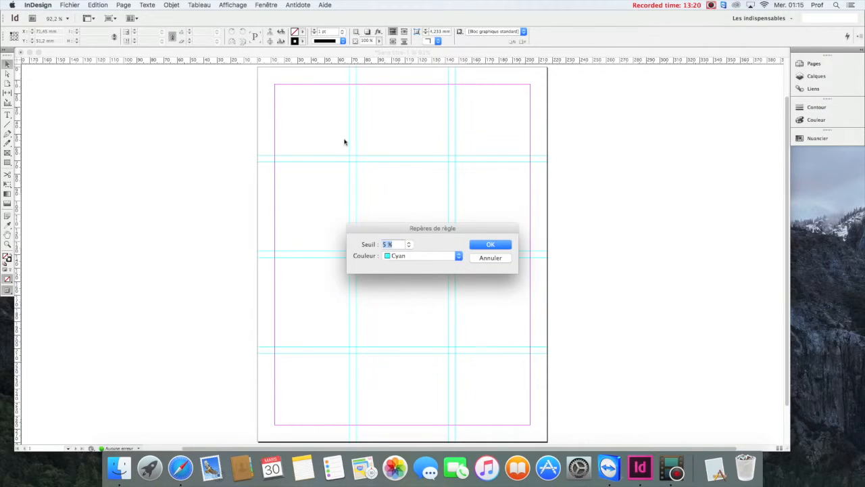
left_click(409, 244)
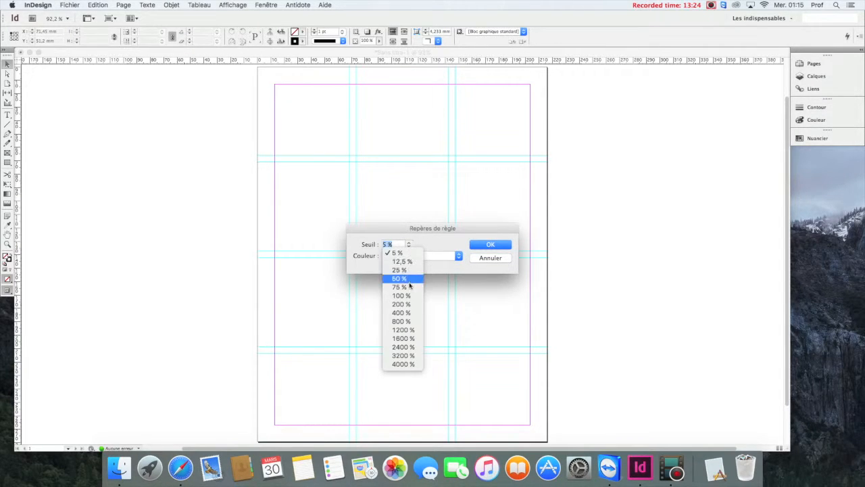
left_click(417, 304)
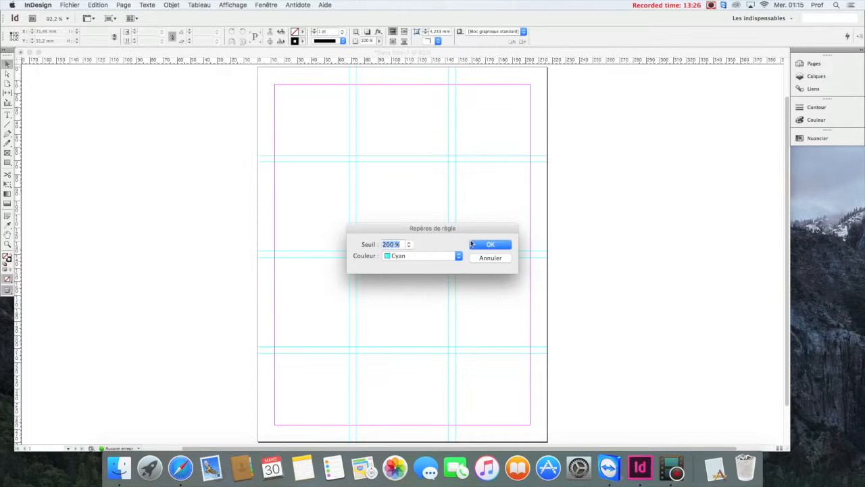
left_click(486, 244)
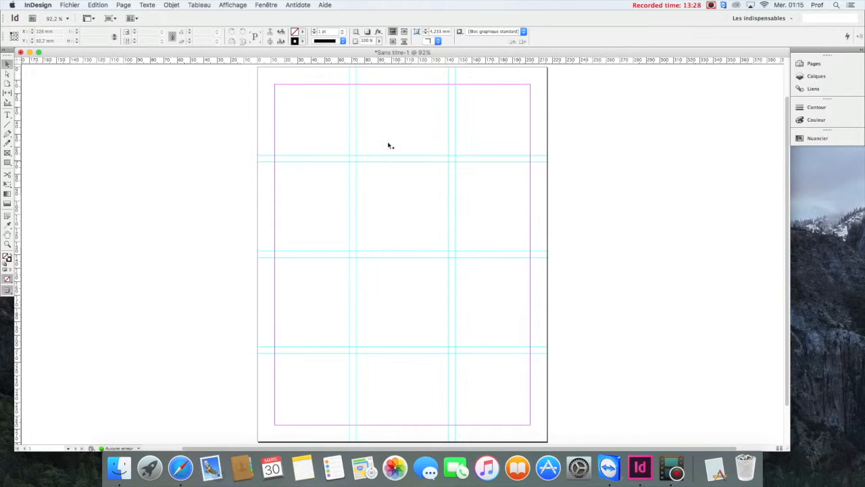
Step: Review the page layout commands and the text commands, including fonts, sizes, glyphs, styles, footnotes and text variables
scroll(376, 160, "up", 1)
scroll(376, 160, "up", 1)
scroll(376, 160, "down", 6)
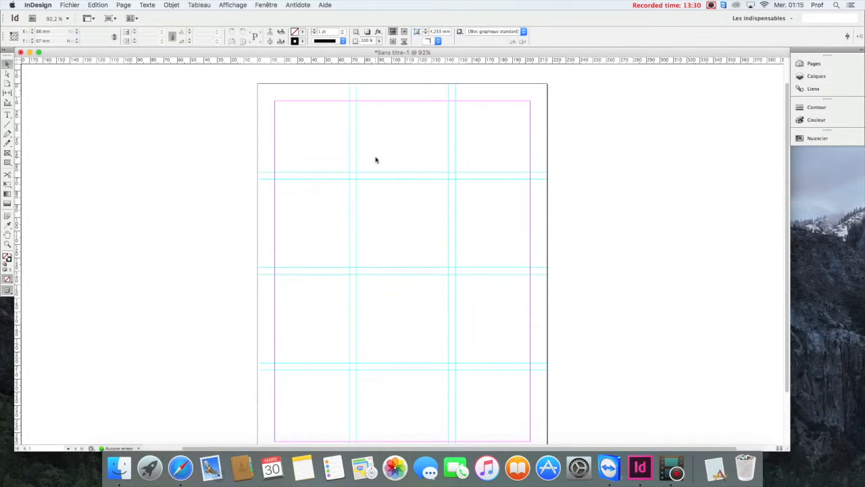
scroll(375, 160, "up", 4)
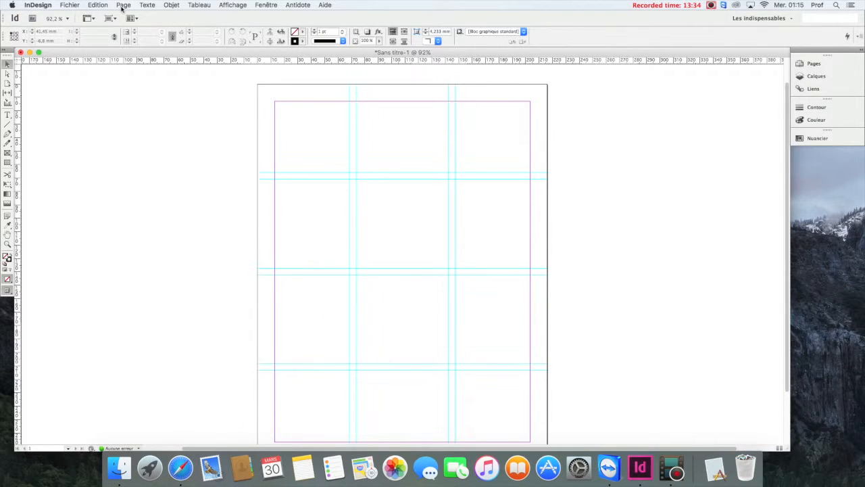
left_click(123, 5)
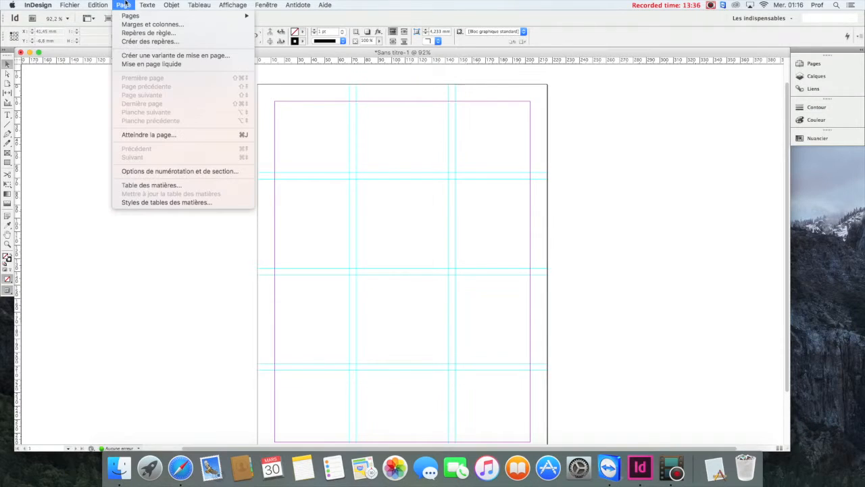
mouse_move(108, 4)
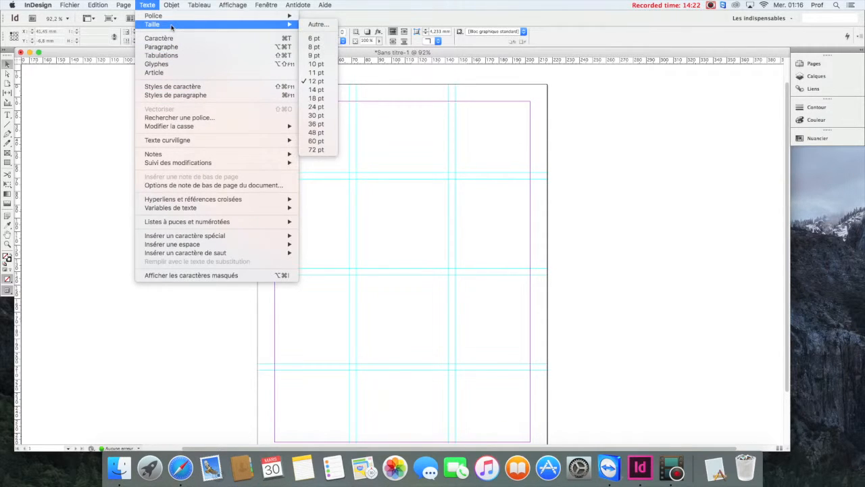
mouse_move(171, 6)
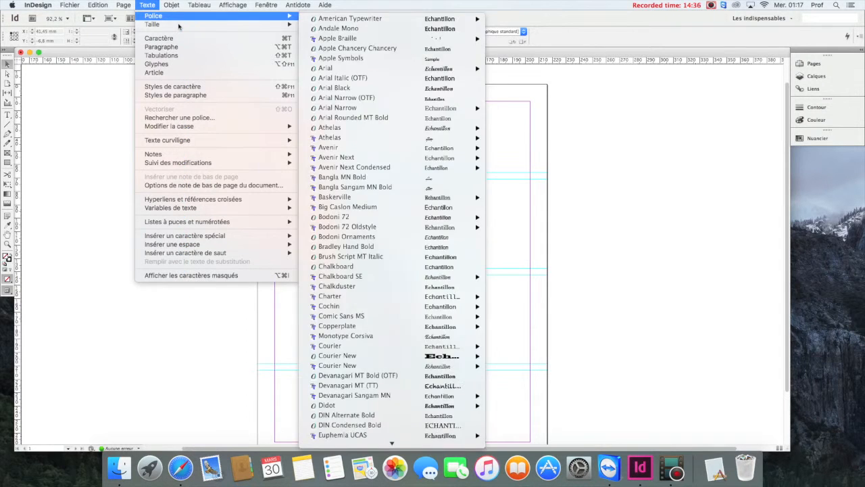
mouse_move(179, 25)
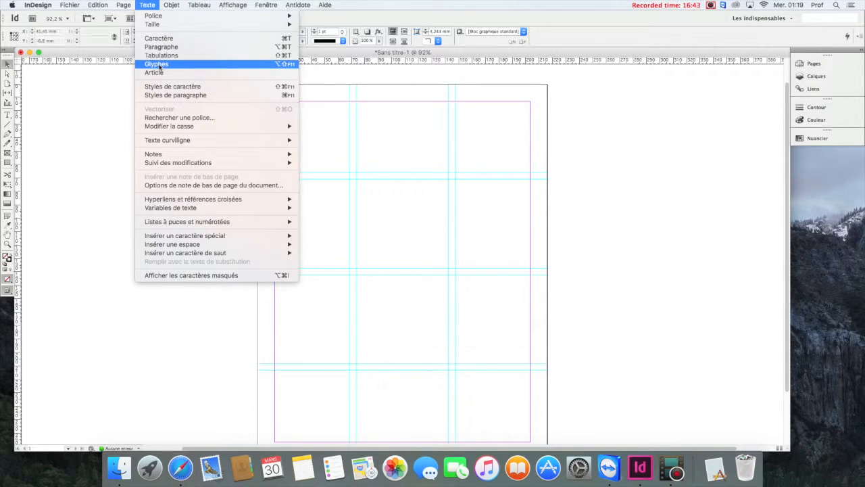
mouse_move(181, 131)
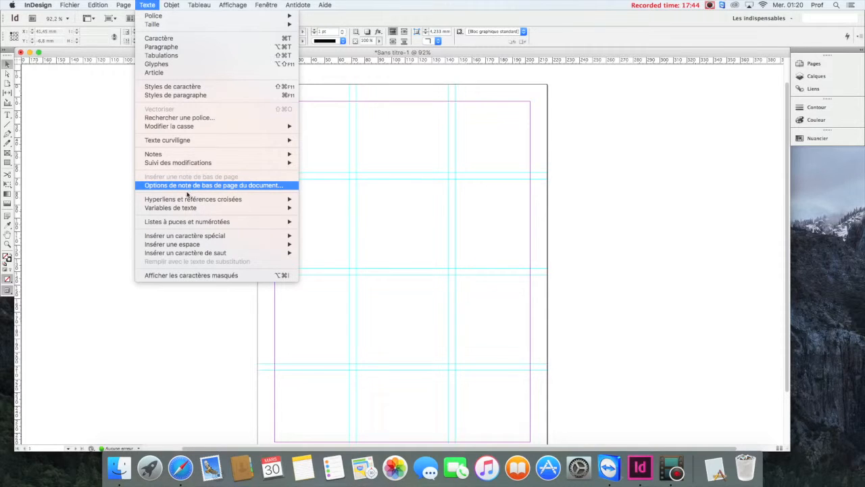
mouse_move(186, 213)
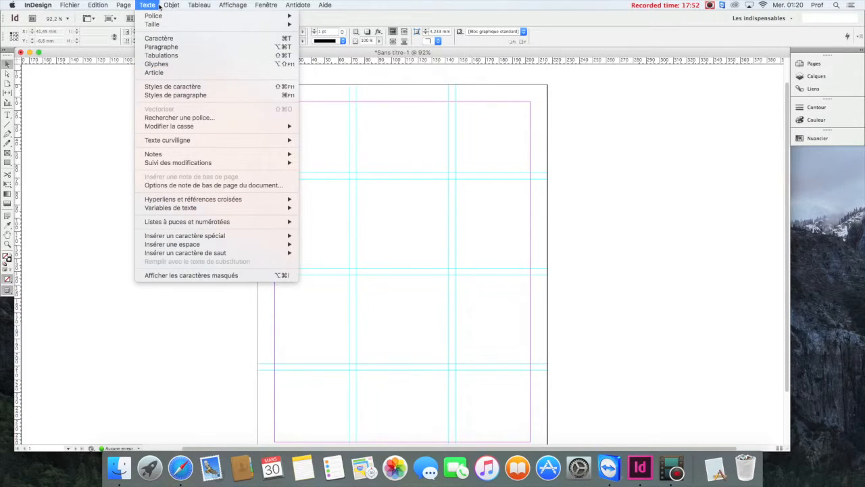
Step: Review the object, table and display commands, including transformations, HTML insertion, cell options, proof colours and display performance
mouse_move(171, 6)
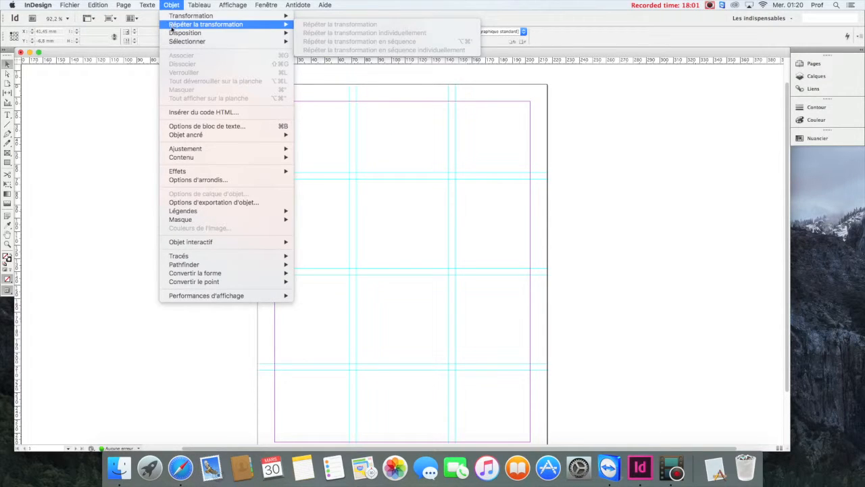
mouse_move(169, 33)
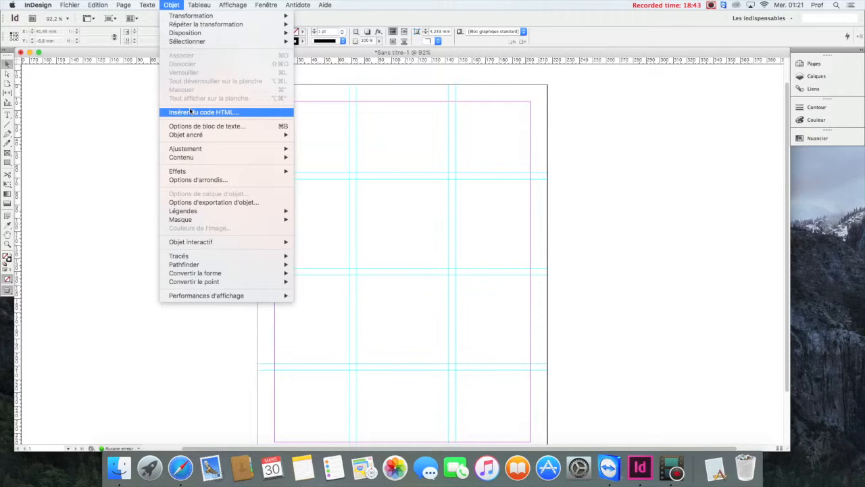
mouse_move(204, 6)
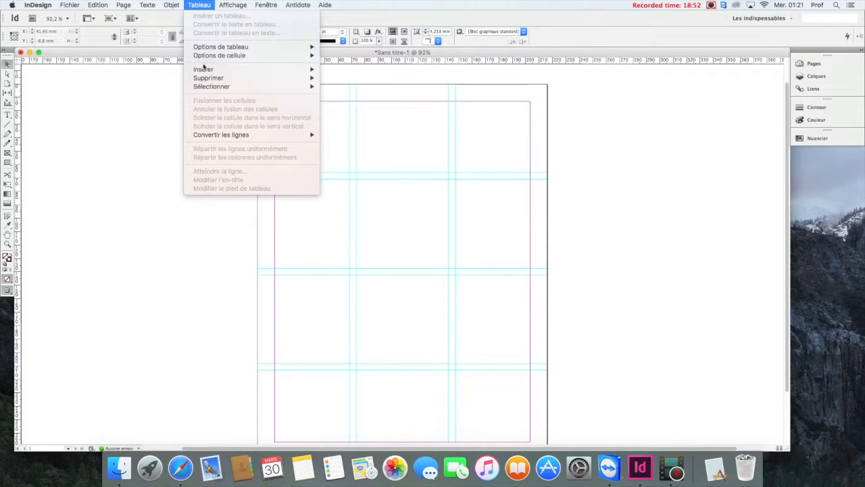
mouse_move(204, 71)
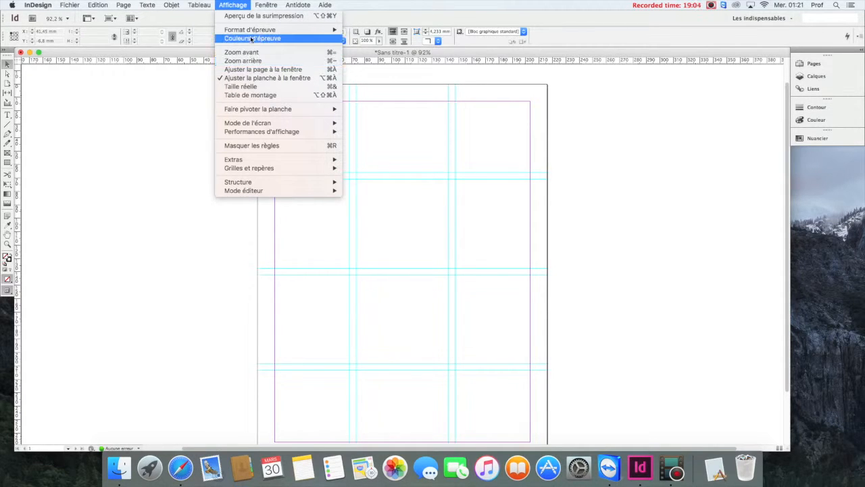
mouse_move(302, 33)
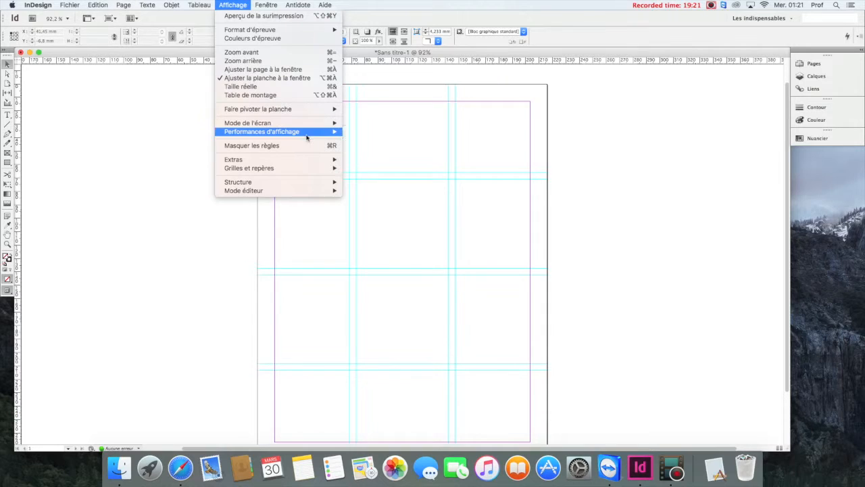
mouse_move(309, 134)
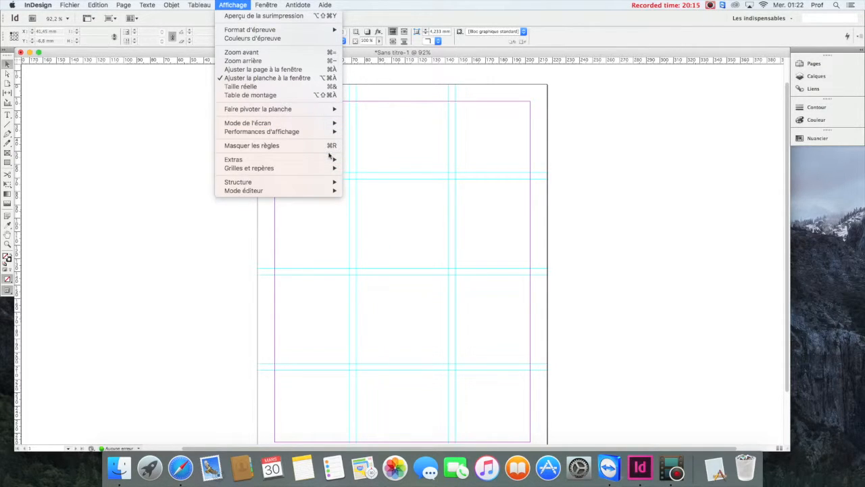
mouse_move(329, 137)
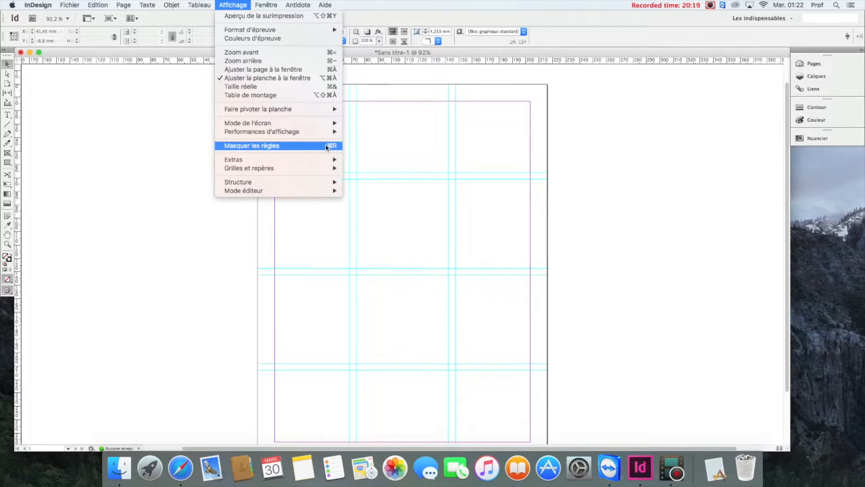
Step: Hide the rulers around the document and display them again
left_click(328, 146)
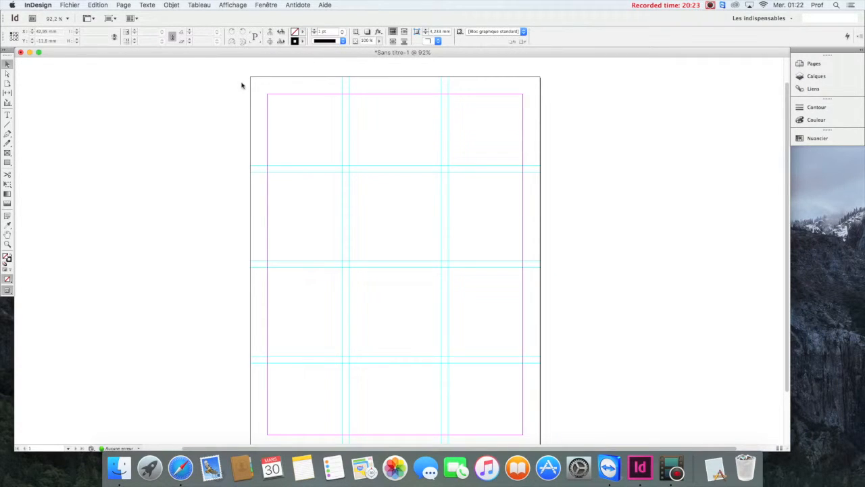
left_click(290, 5)
mouse_move(265, 7)
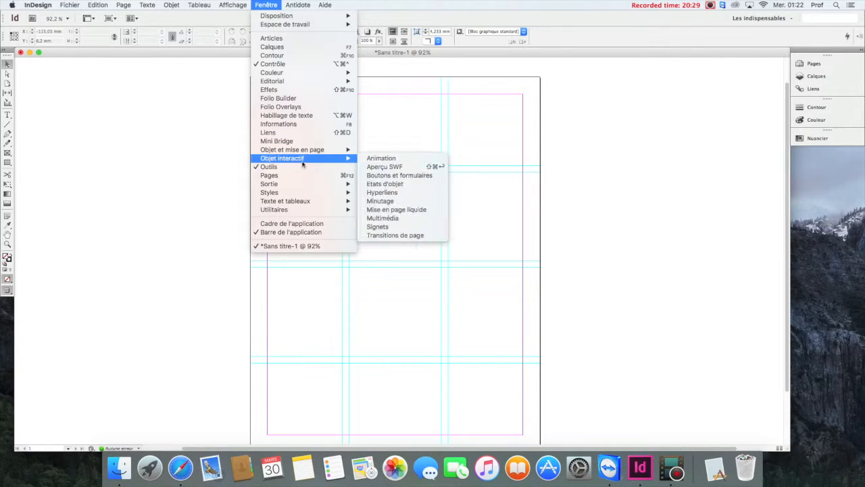
mouse_move(233, 6)
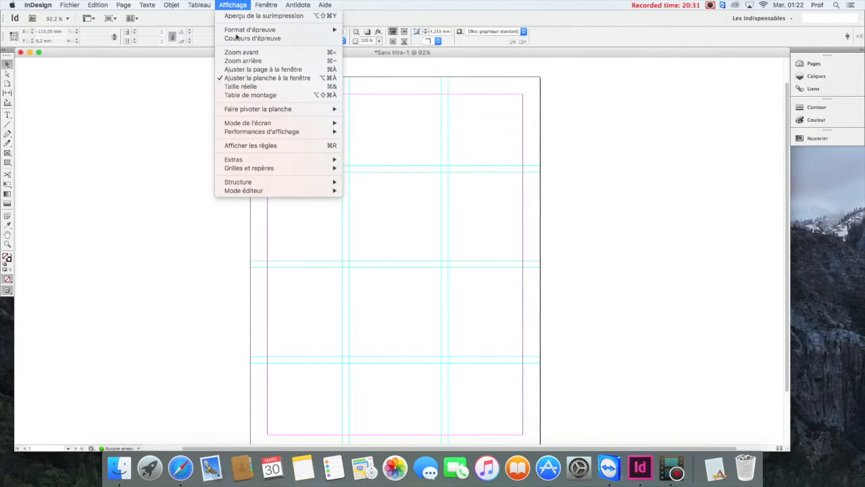
left_click(273, 152)
left_click(223, 5)
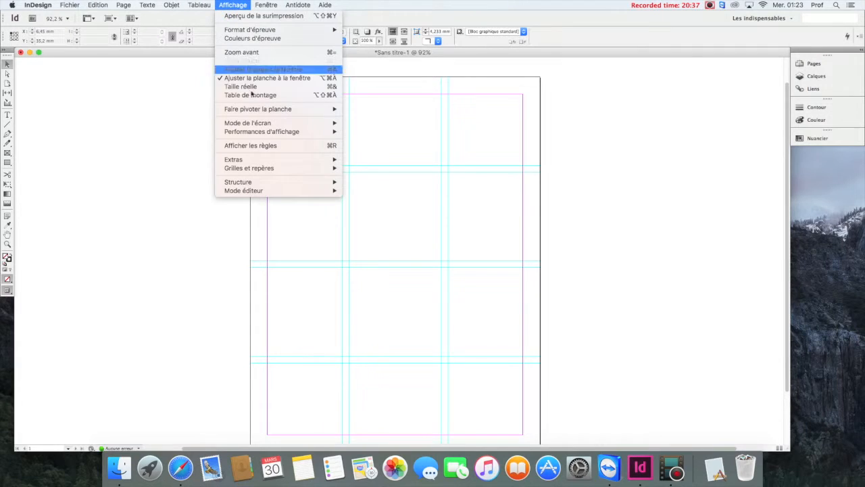
left_click(256, 147)
Step: Examine the Extras display options for frame edges, text threads, hyperlinks, notes and link badges
left_click(223, 8)
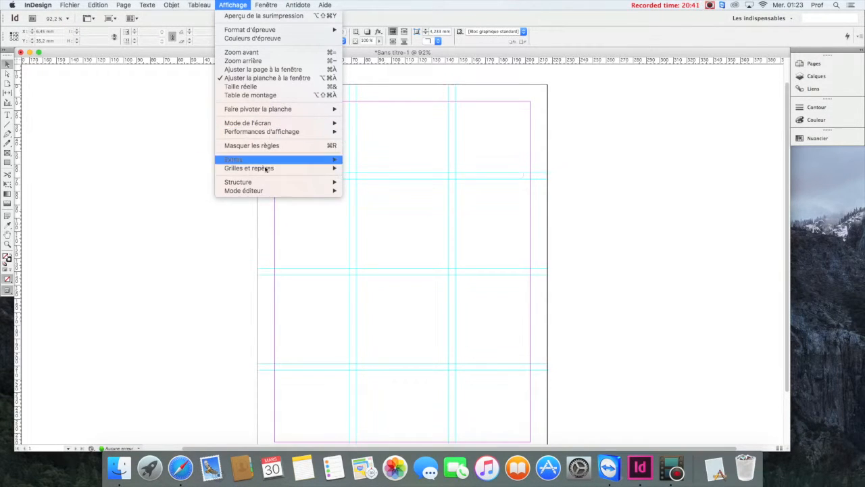
mouse_move(267, 164)
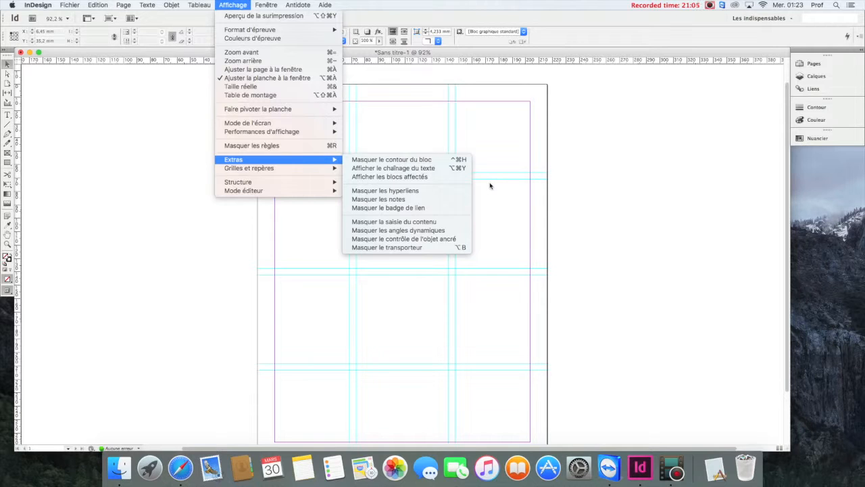
left_click(491, 185)
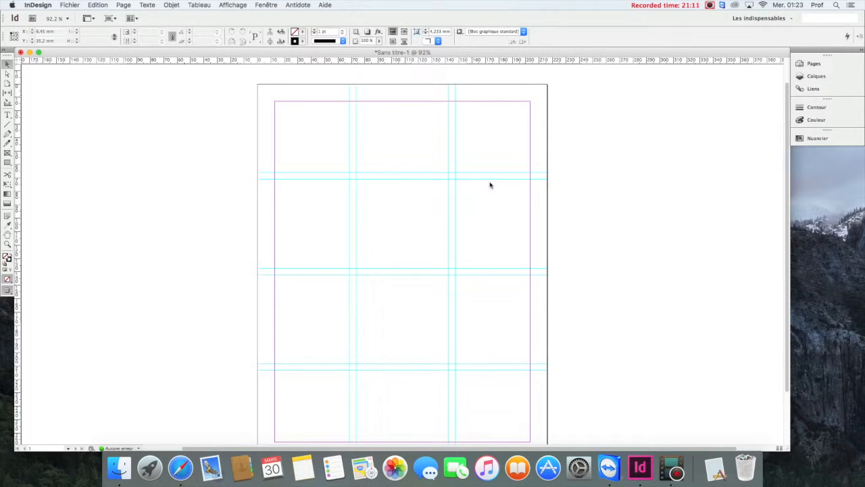
Step: Hide the InDesign windows and bring them back to the front
key("super+h")
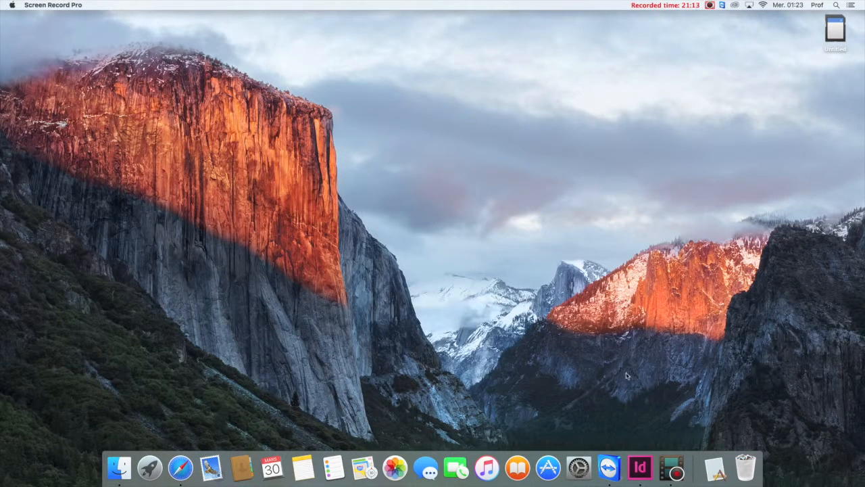
left_click(640, 466)
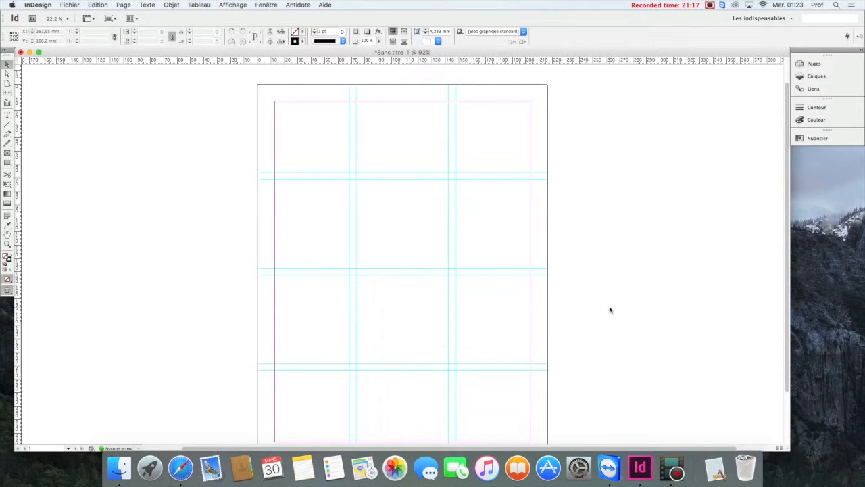
Step: Preview the page full screen in presentation mode and return to the normal view
key("super+semicolon")
key("shift+w")
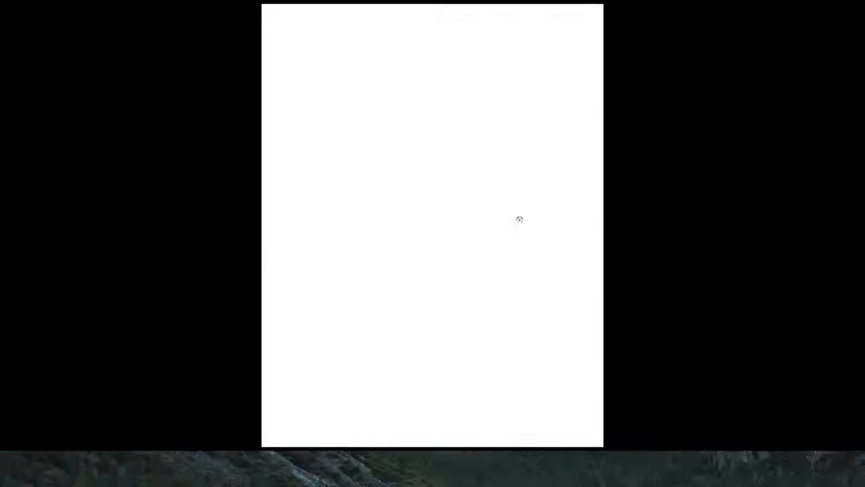
key("shift+w")
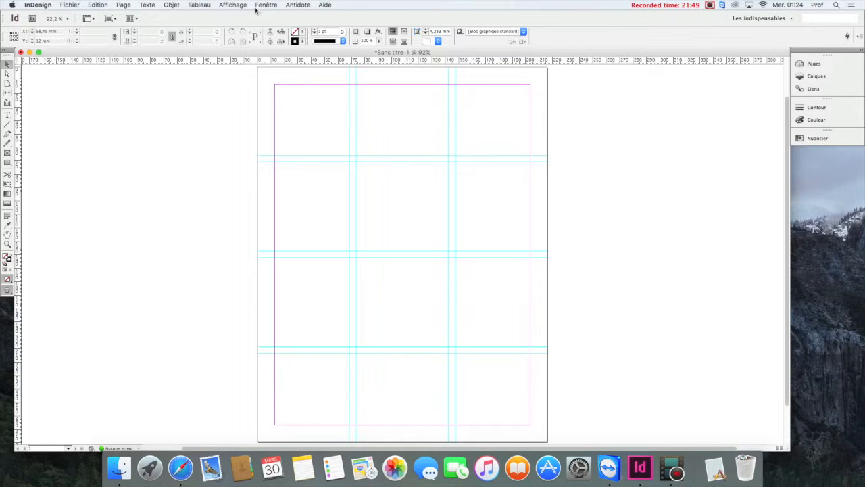
Step: Review the list of available panels and workspaces, and reset the Les indispensables workspace
left_click(267, 6)
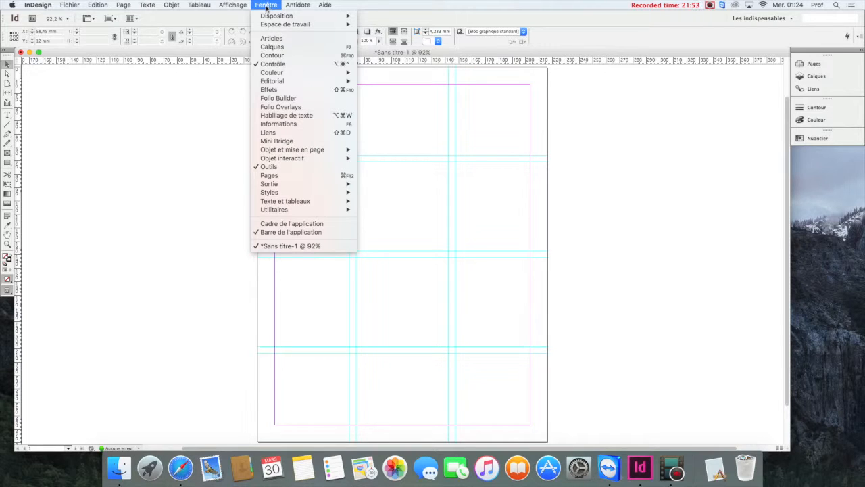
mouse_move(264, 19)
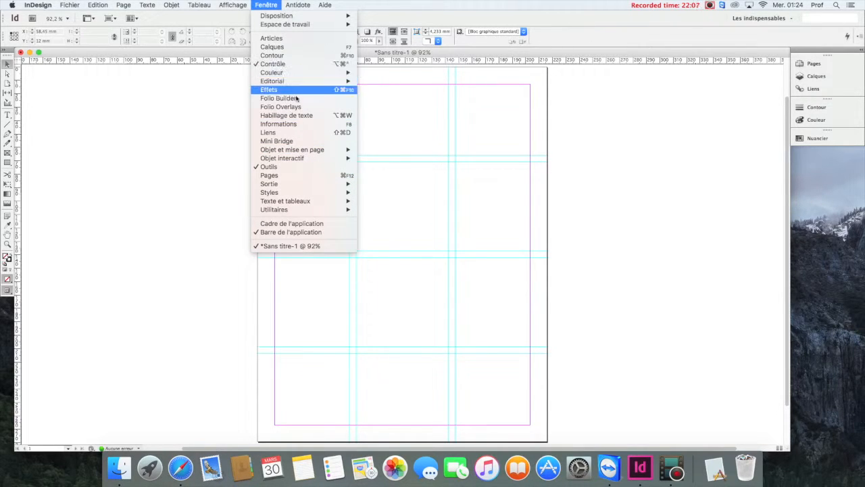
left_click(348, 95)
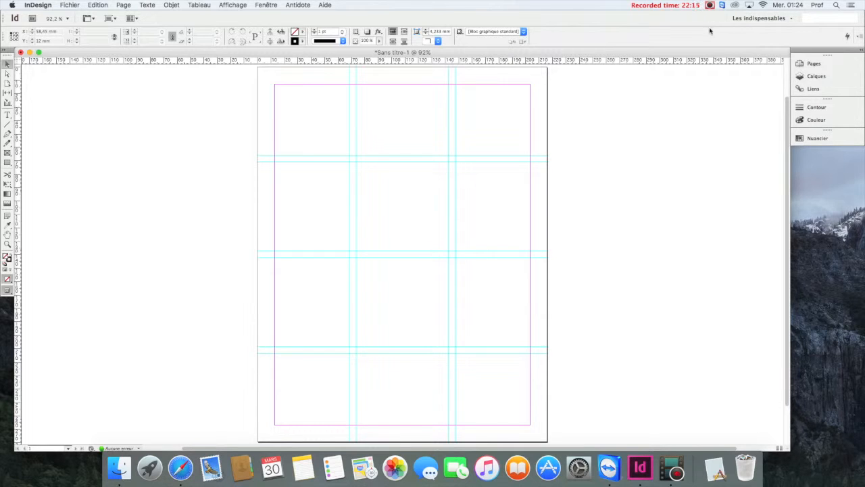
left_click(747, 21)
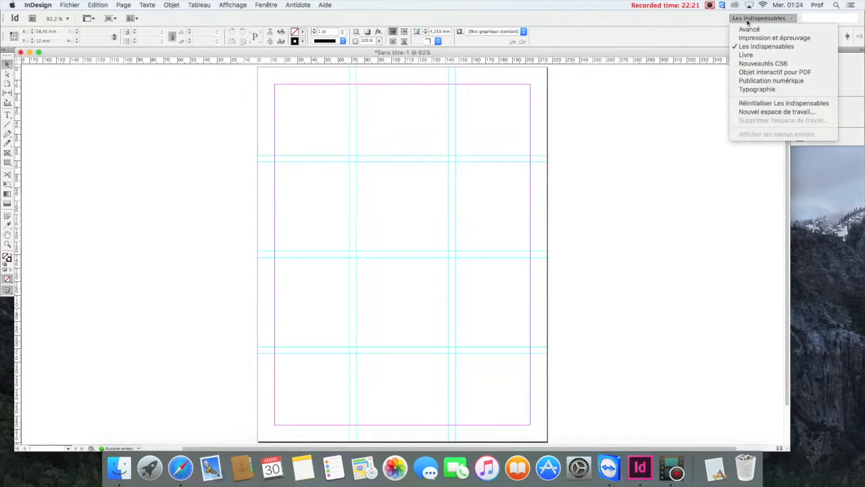
left_click(783, 103)
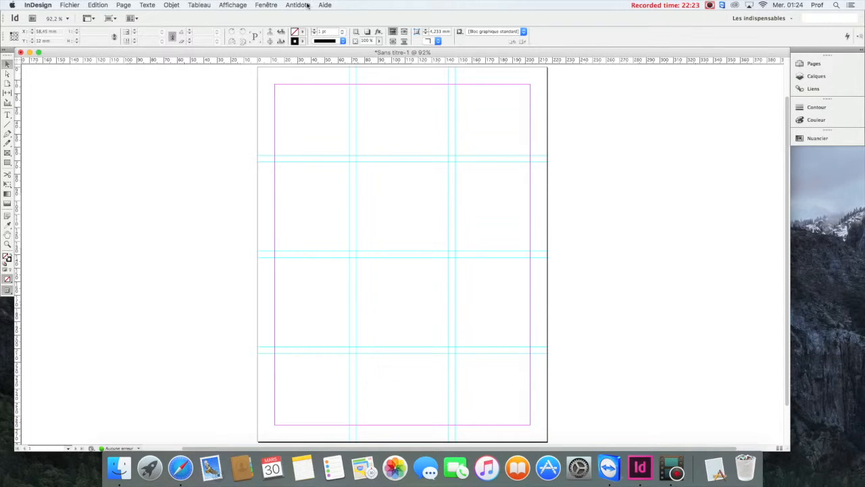
Step: Open the Pages panel from the dock and extend its height down the window
left_click(267, 4)
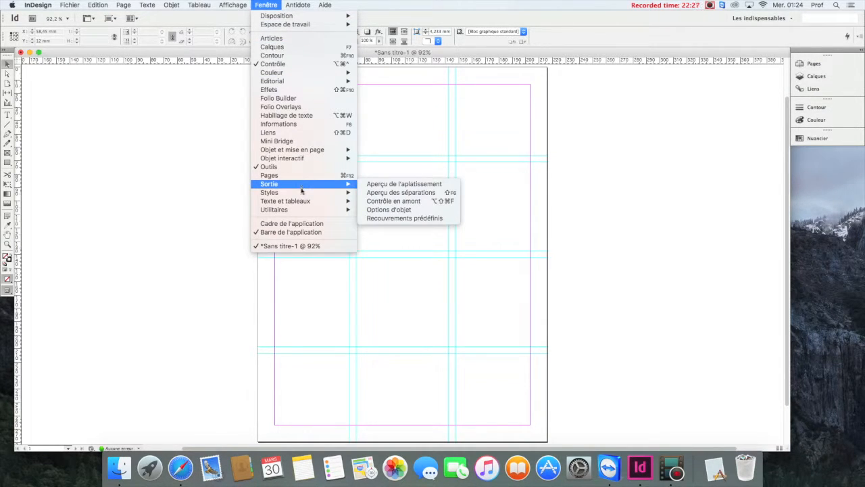
mouse_move(302, 193)
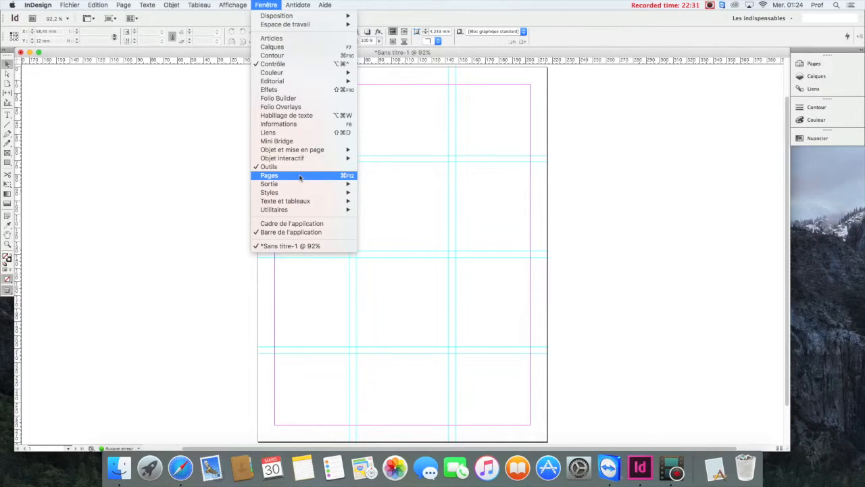
left_click(299, 177)
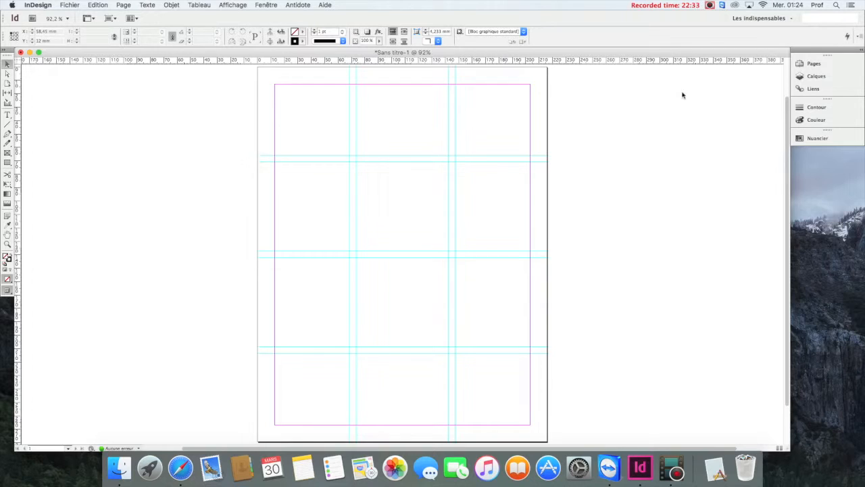
left_click(816, 65)
left_click_drag(789, 165, 788, 346)
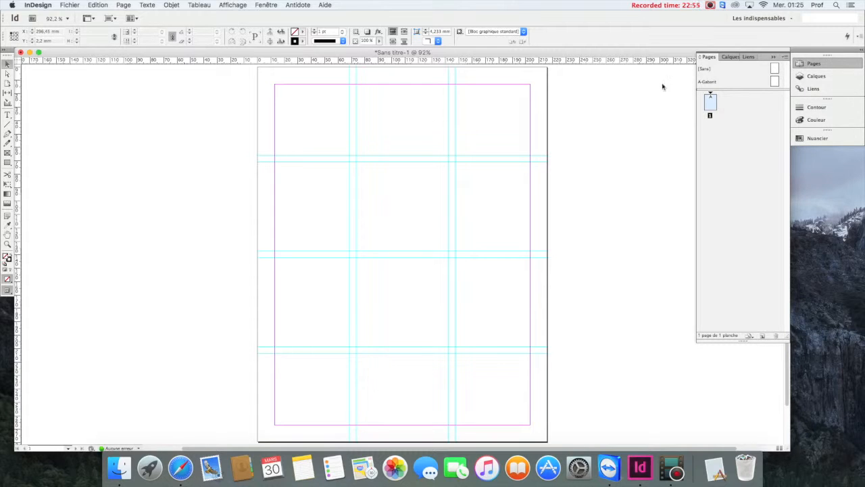
Step: Examine the Antidote corrector, dictionaries and language guides
left_click(292, 7)
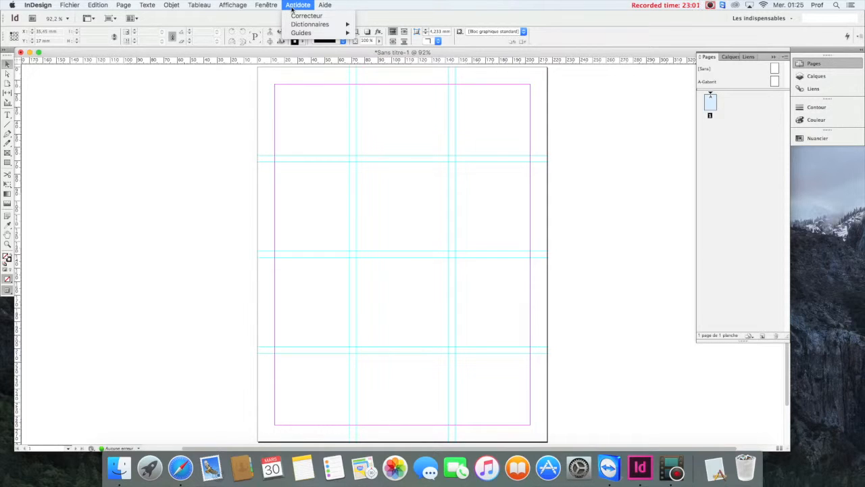
left_click(292, 8)
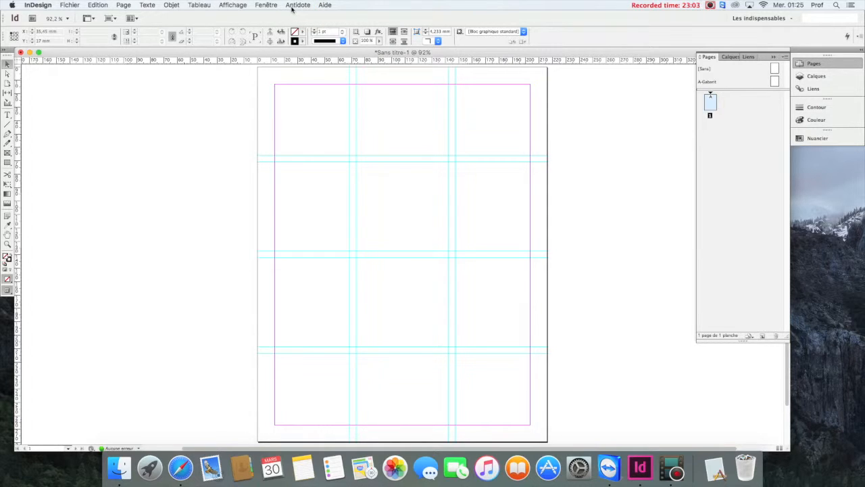
left_click(292, 8)
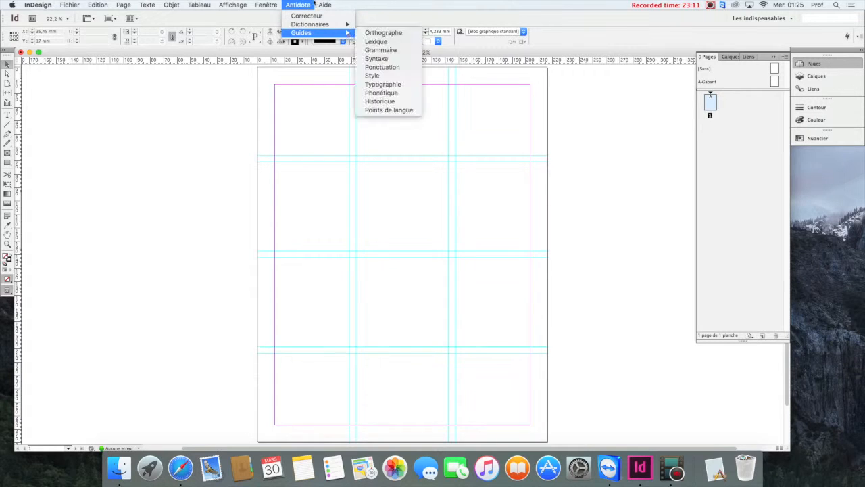
Step: Search the help for "affichage" and locate the Performances d'affichage commands among the results
mouse_move(327, 8)
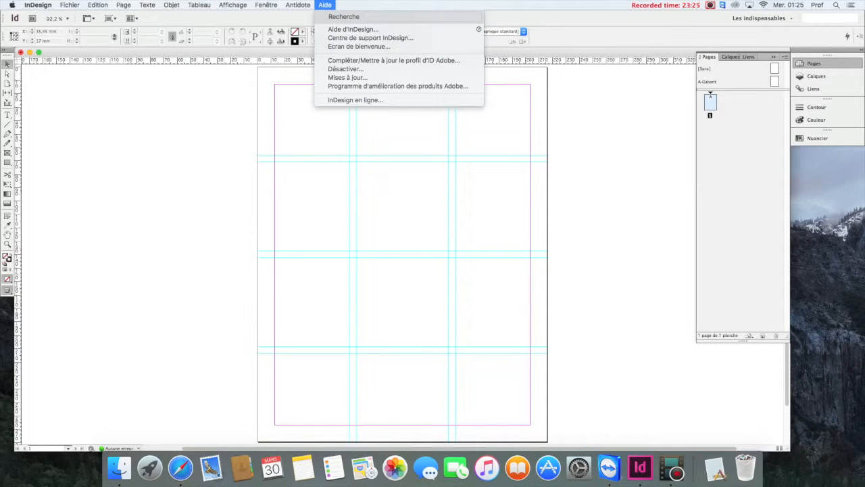
type("afficha")
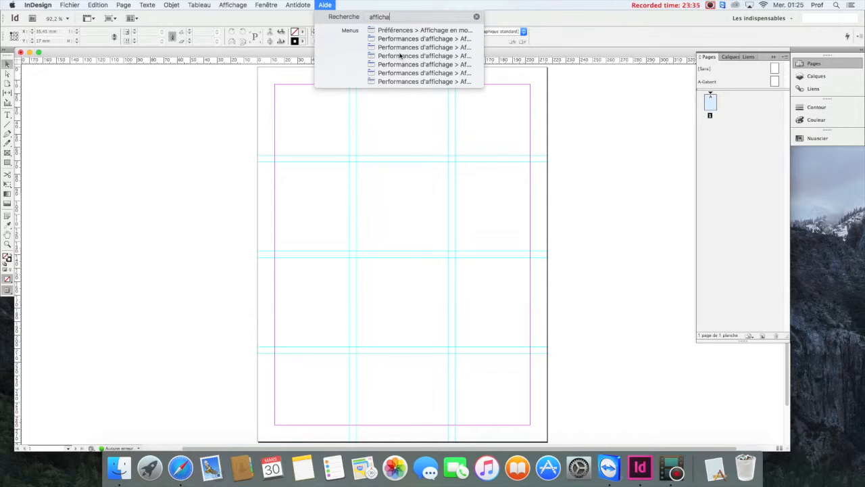
type("g")
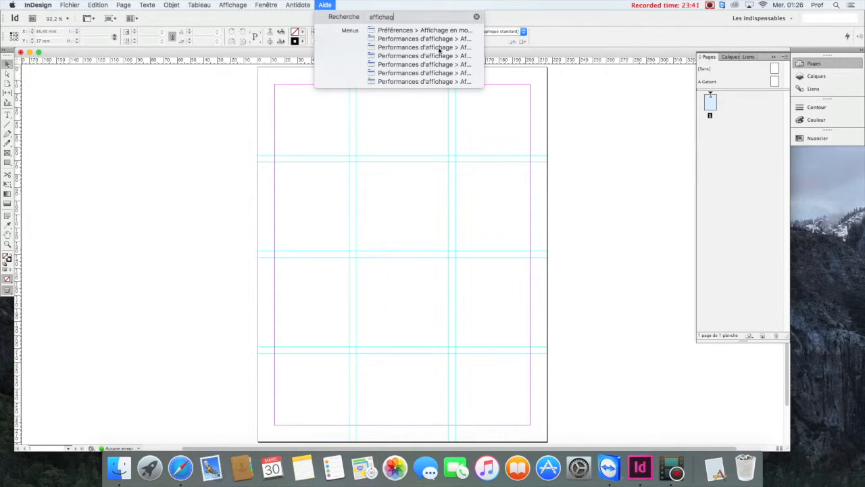
type("e")
mouse_move(431, 48)
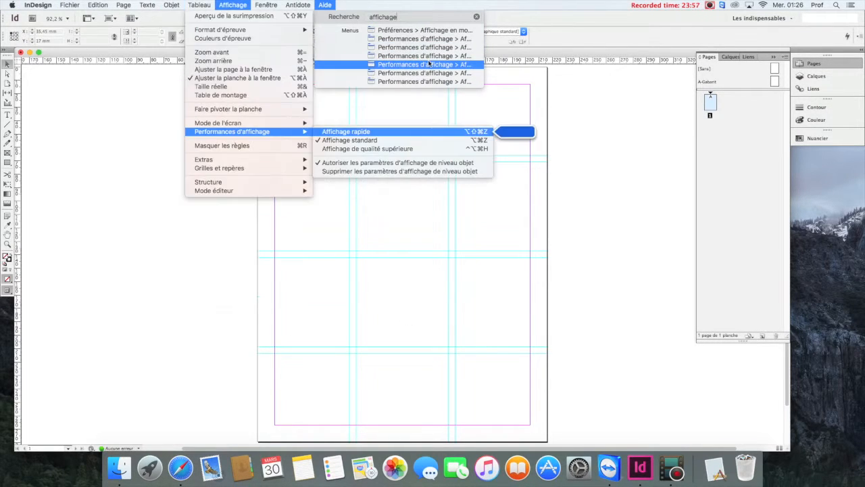
left_click(330, 7)
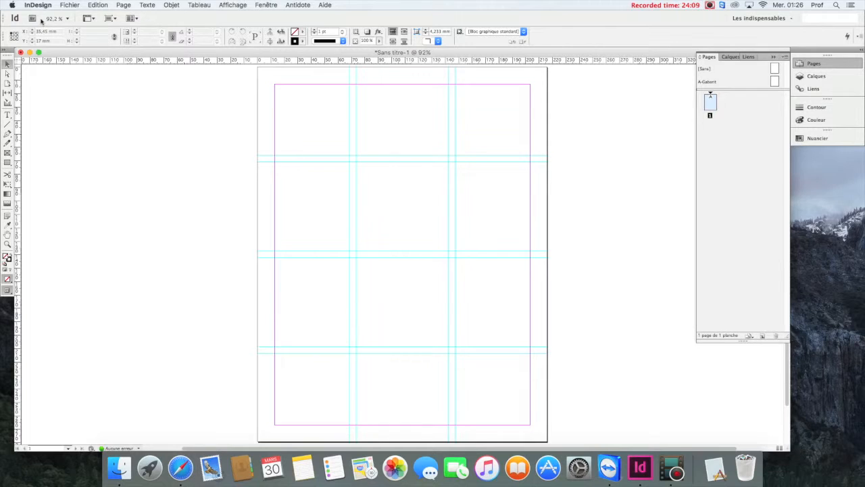
Step: Review the view options and screen modes, preview the page in Présentation mode and return to the Normal view
left_click(93, 20)
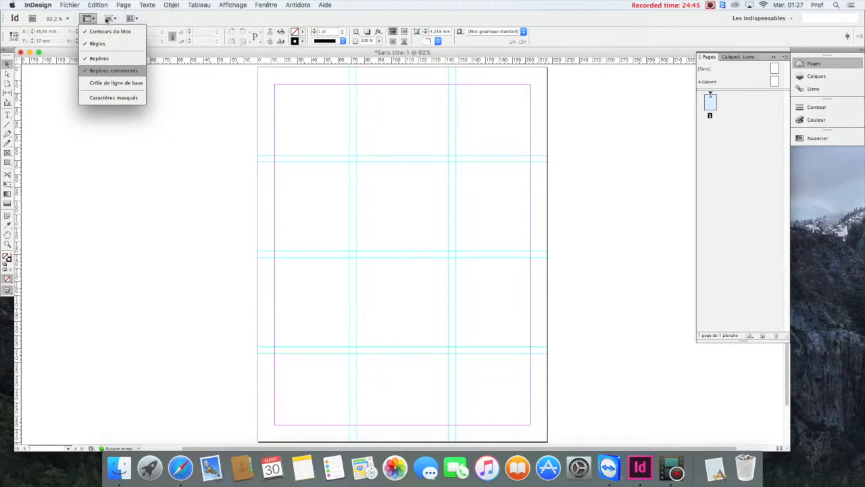
left_click(109, 20)
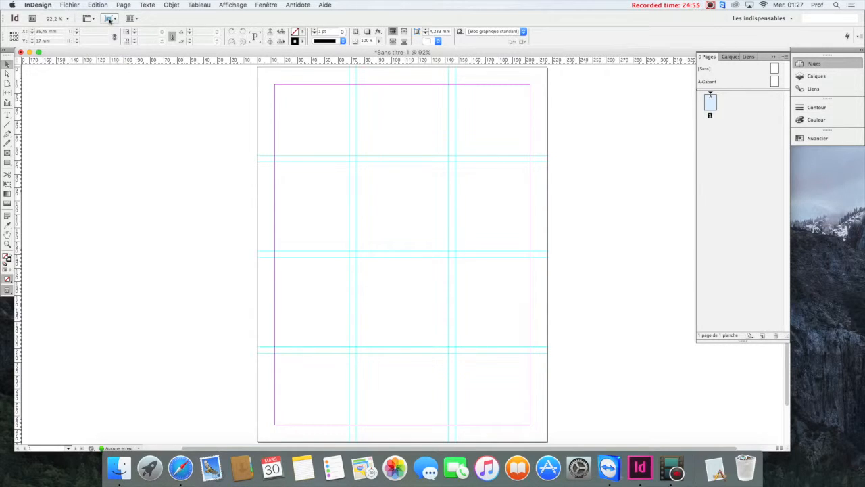
left_click(108, 20)
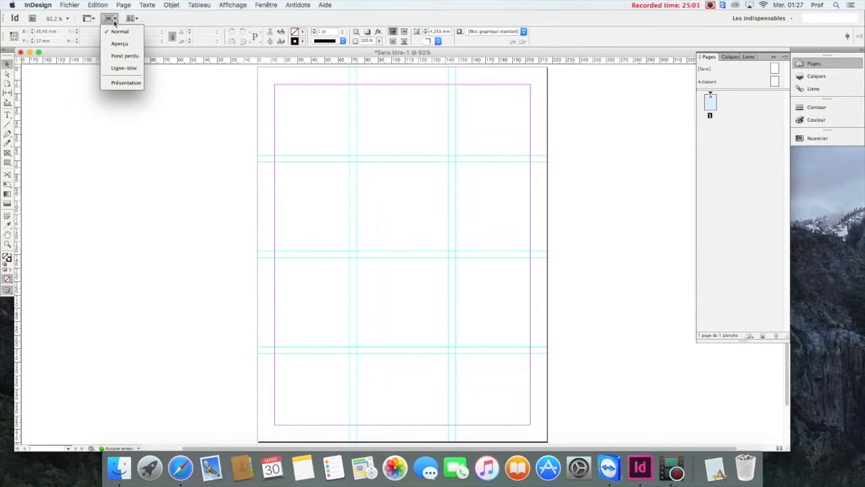
left_click(126, 85)
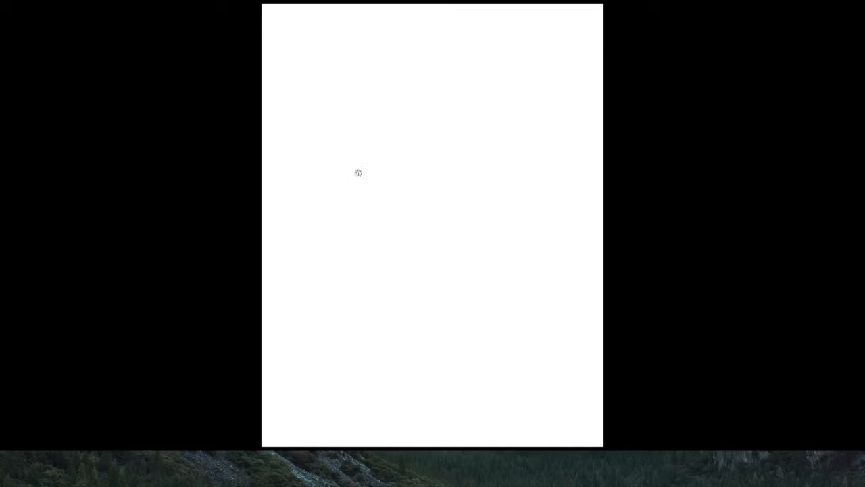
key("shift+w")
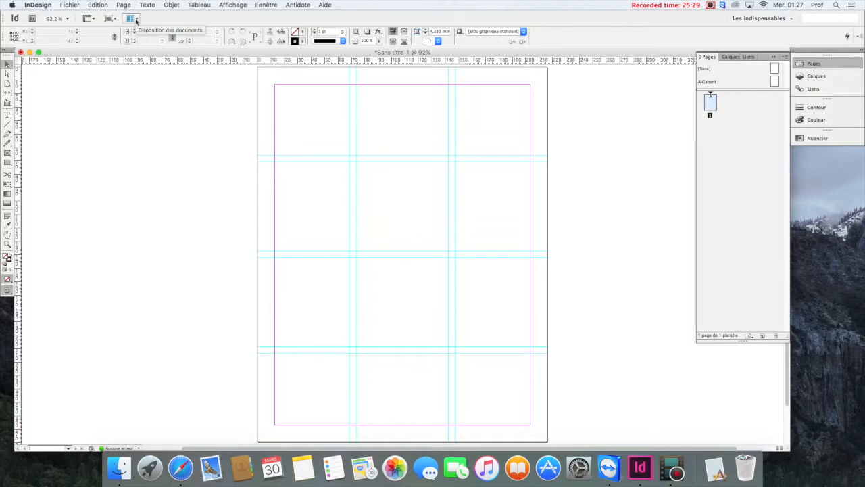
Step: Examine the document arrangement layouts and the options for floating all windows or opening a new one
left_click(136, 20)
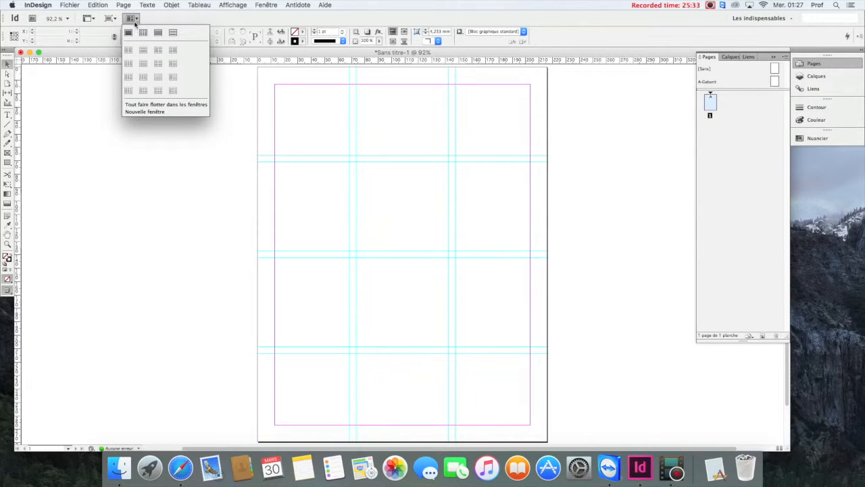
left_click(134, 21)
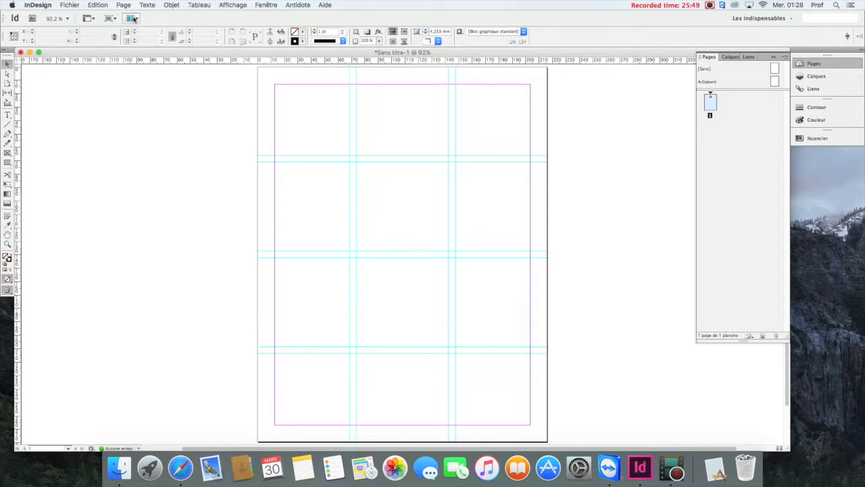
left_click(134, 18)
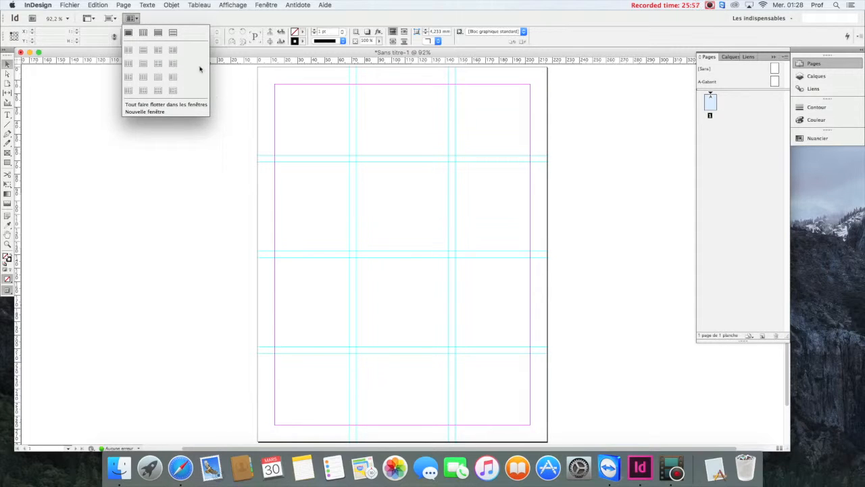
left_click(130, 18)
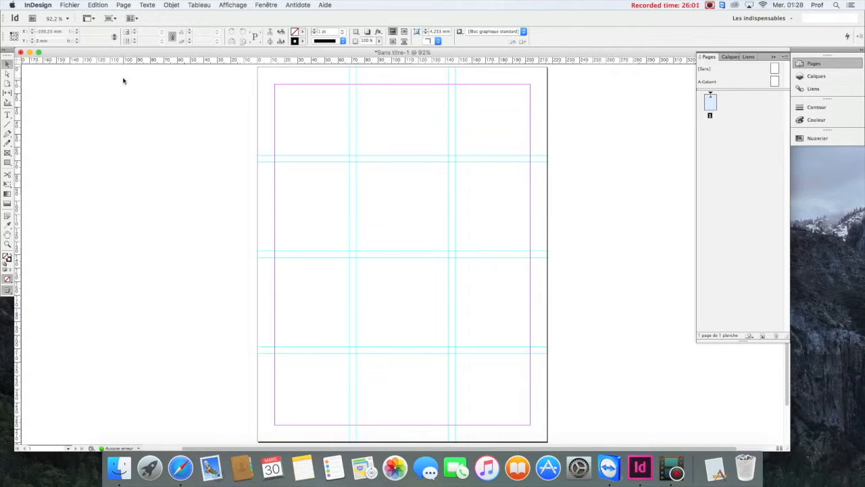
Step: Toggle the toolbox between one and two columns and leave it in the two-column layout
left_click(7, 63)
left_click(5, 52)
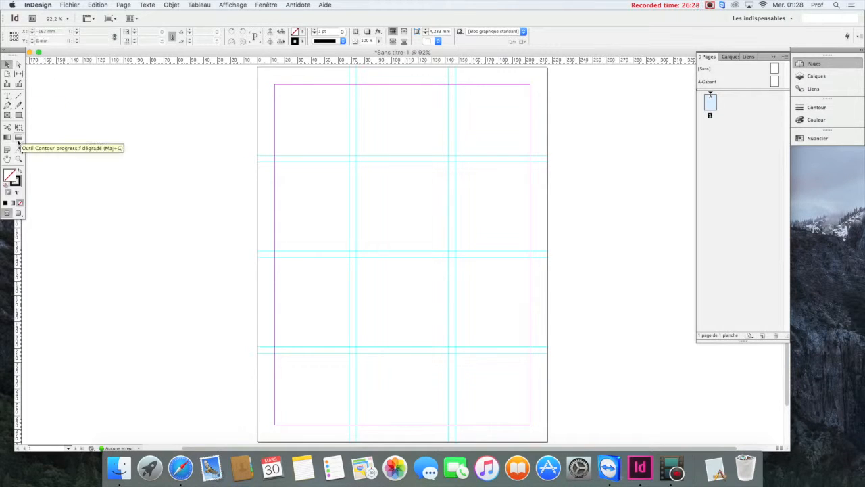
left_click(4, 52)
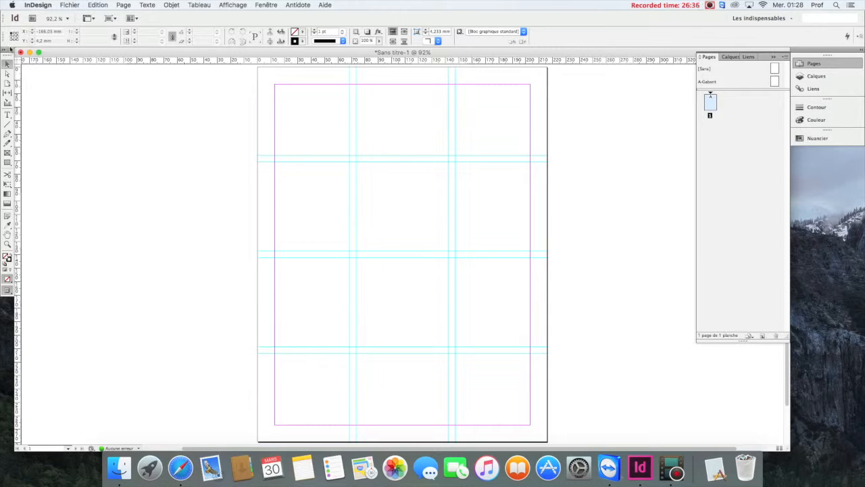
left_click(5, 53)
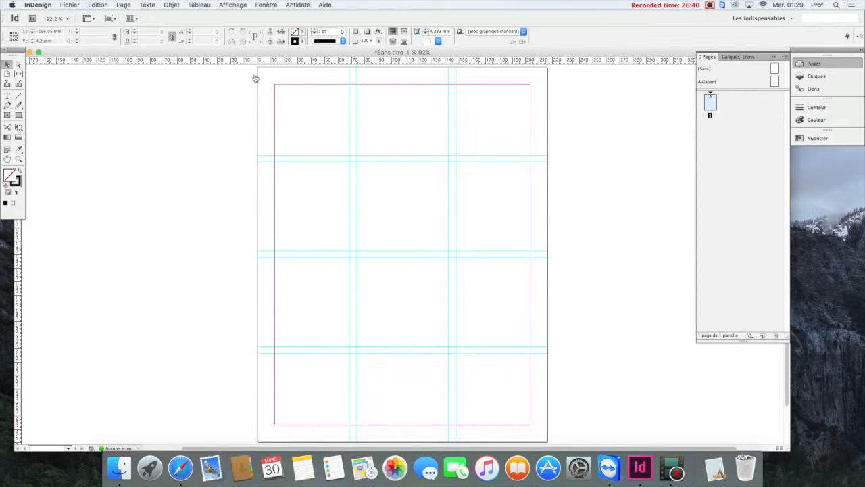
Step: Collapse and expand the docked Pages panel, leaving it collapsed
left_click(773, 60)
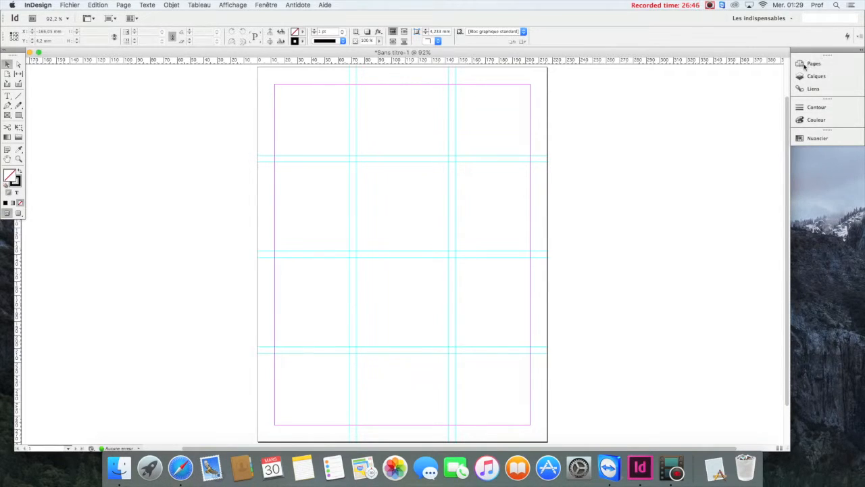
left_click(804, 66)
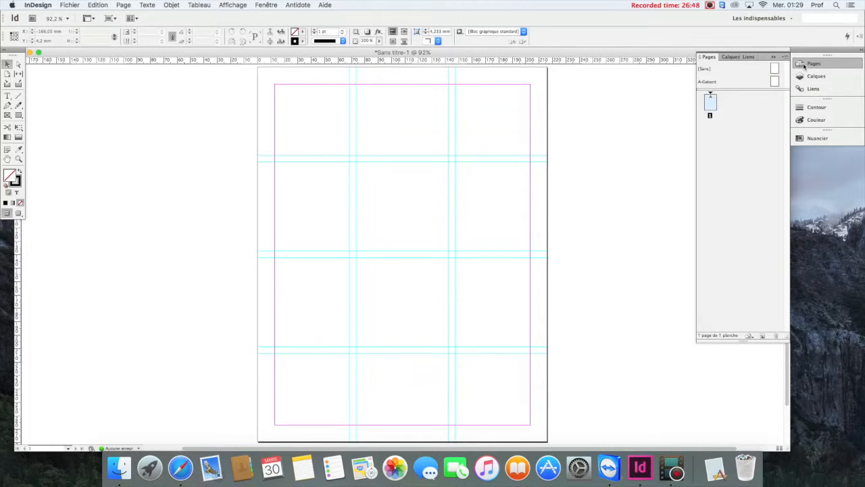
left_click(812, 64)
left_click(808, 66)
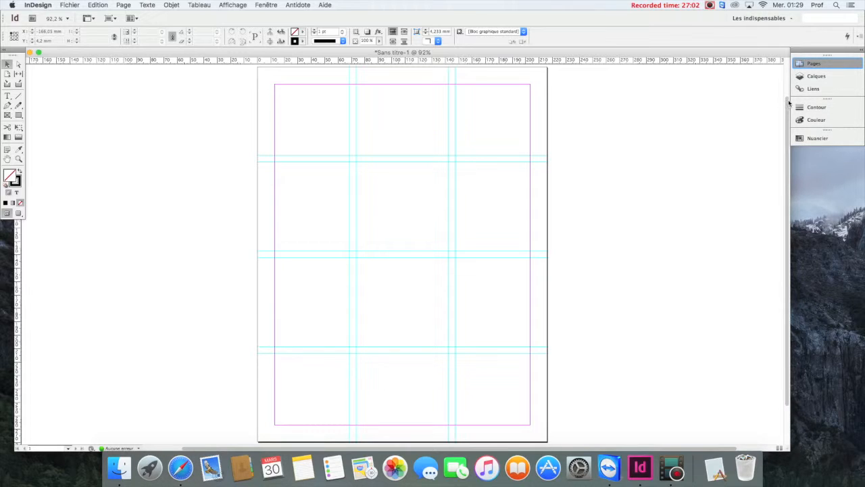
Step: Detach the Pages panel from the dock as a floating panel and review the available workspaces
key("F12")
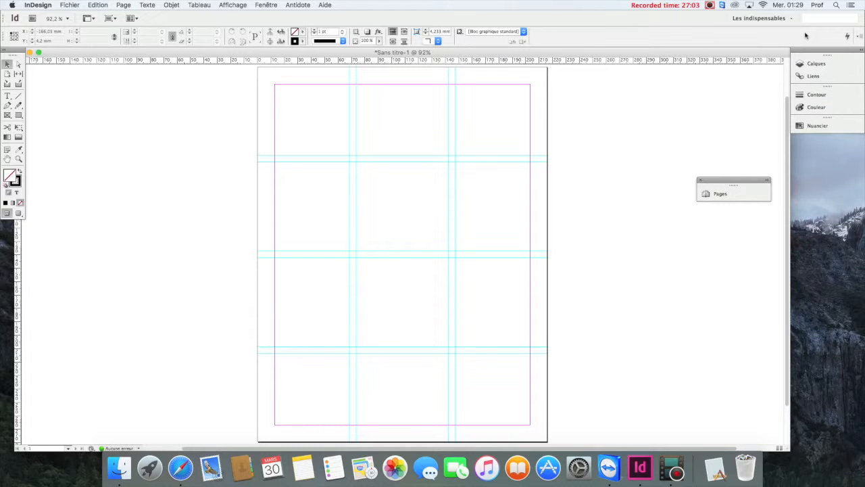
left_click(765, 19)
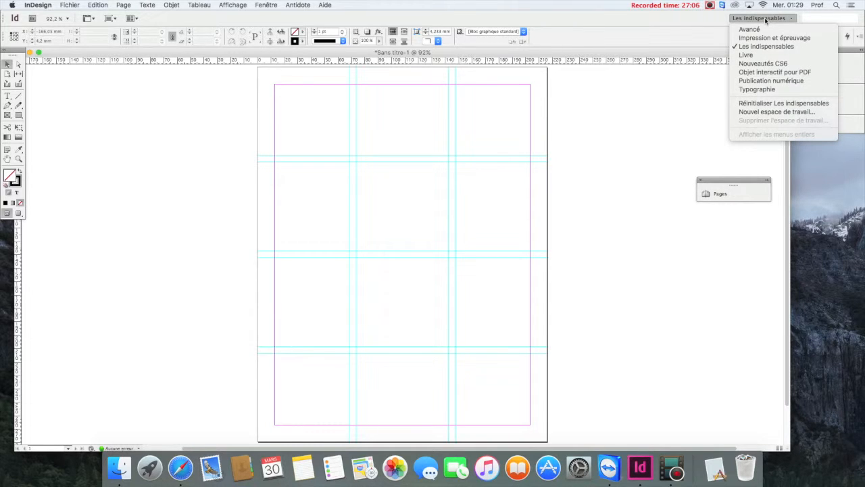
left_click(765, 19)
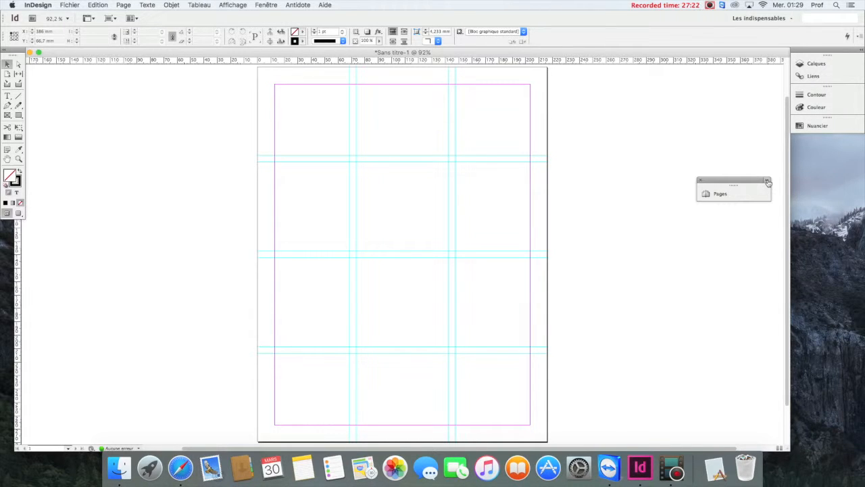
Step: Move the floating Pages panel up beside the panel dock, expanding and collapsing it, and leave it collapsed
left_click(768, 182)
left_click_drag(761, 174, 759, 51)
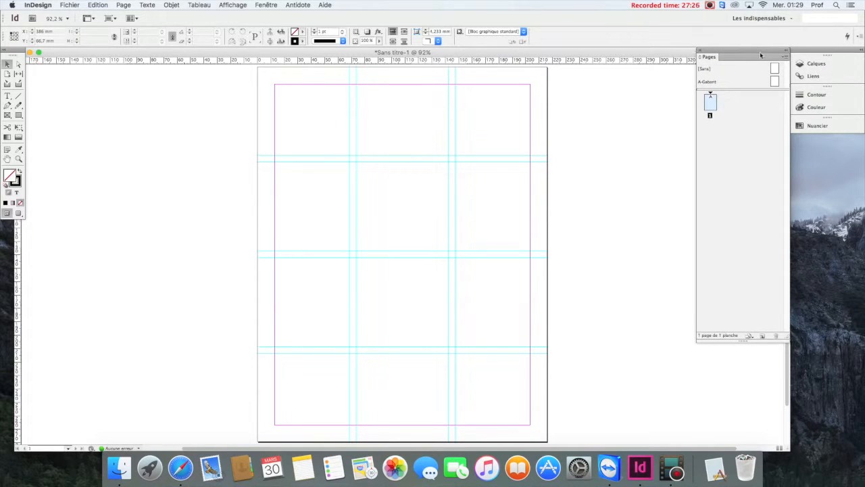
left_click(785, 52)
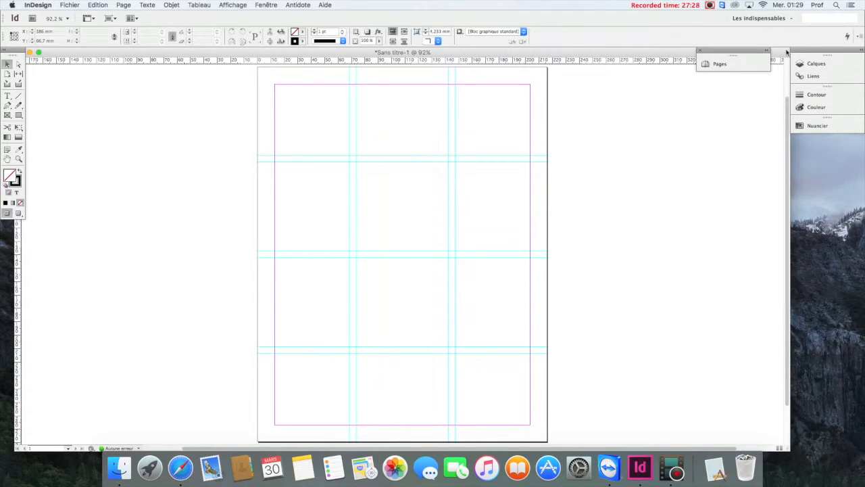
left_click(721, 65)
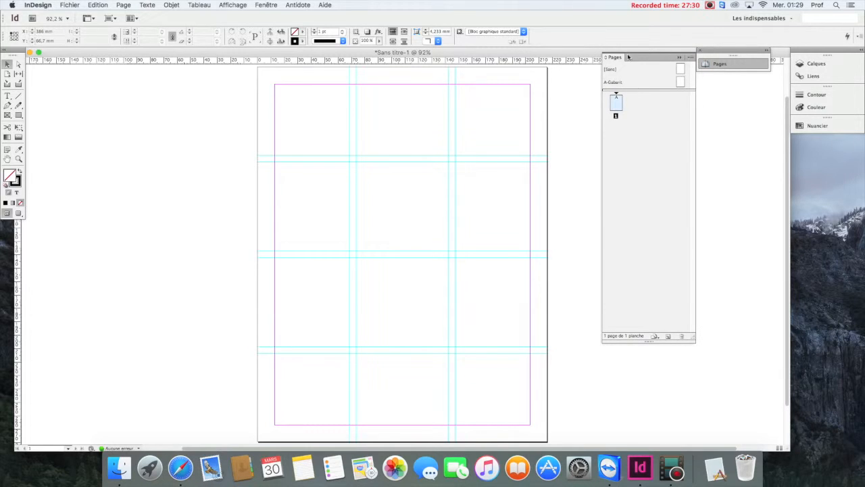
left_click(761, 62)
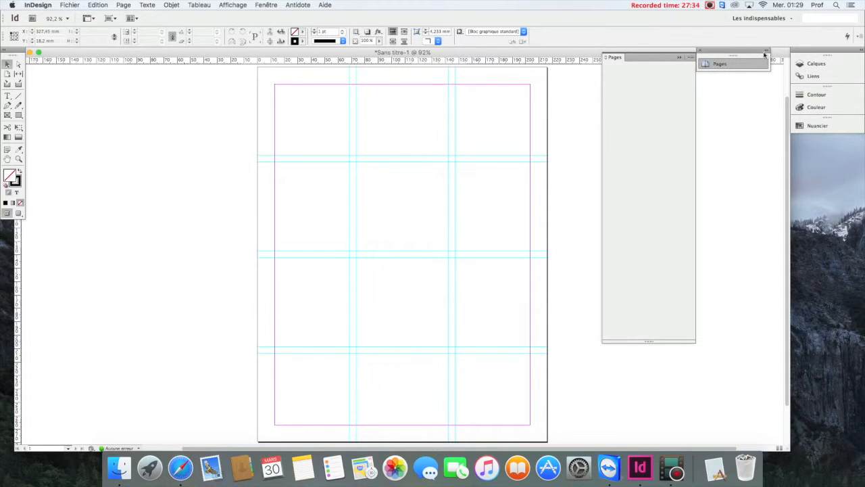
left_click(749, 68)
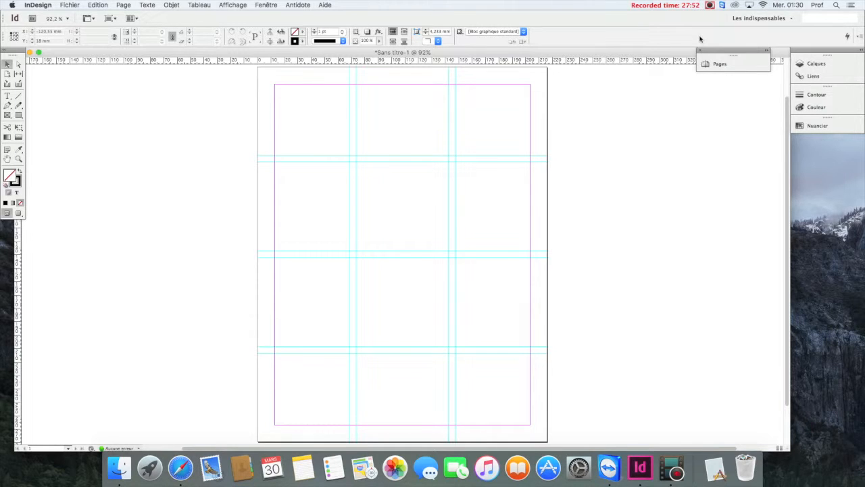
Step: Review the available workspaces, keeping Les indispensables, and shift the floating Pages panel slightly down over the document window
left_click(737, 20)
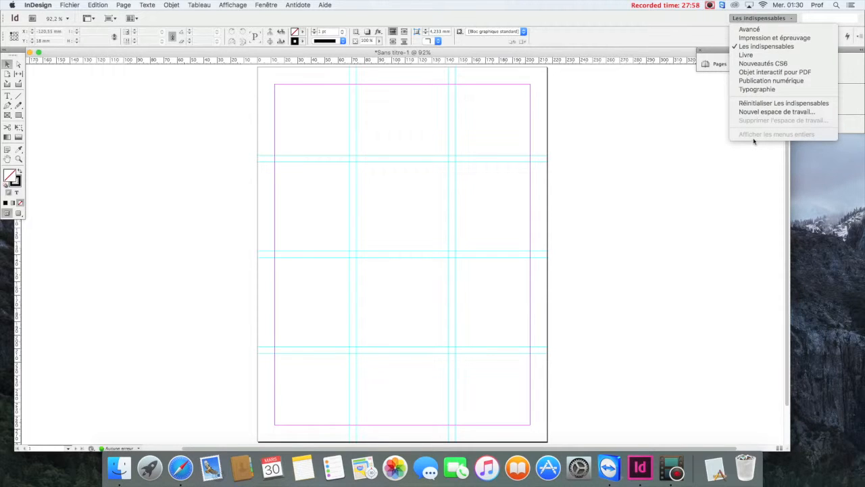
left_click(757, 21)
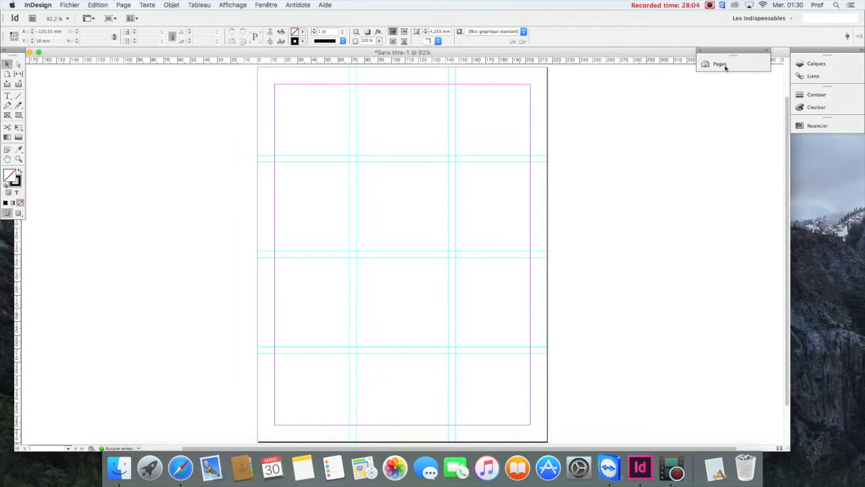
left_click_drag(720, 67, 715, 80)
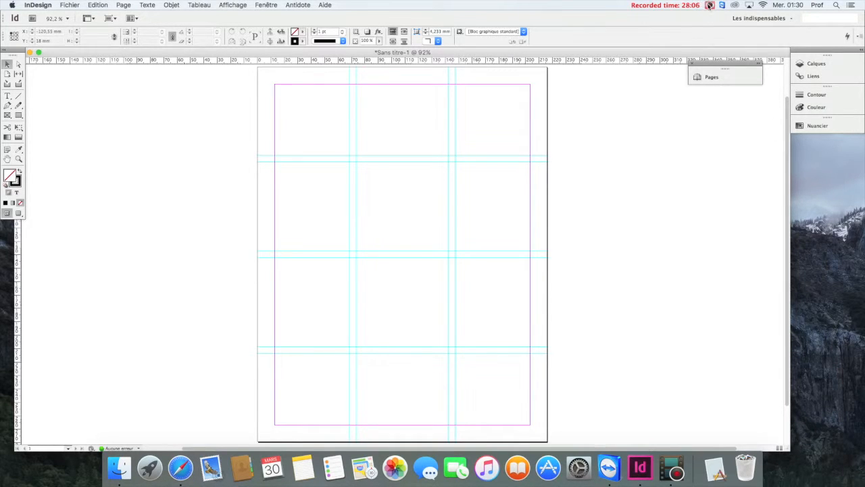